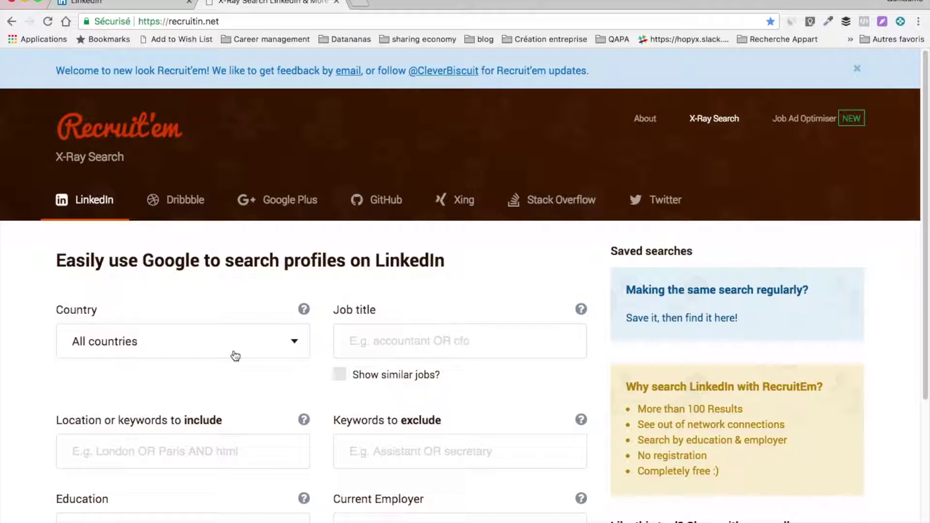
Step: Set the LinkedIn X-Ray search's country to Canada and its job title to the suggested "Developpeur Java"
click(236, 356)
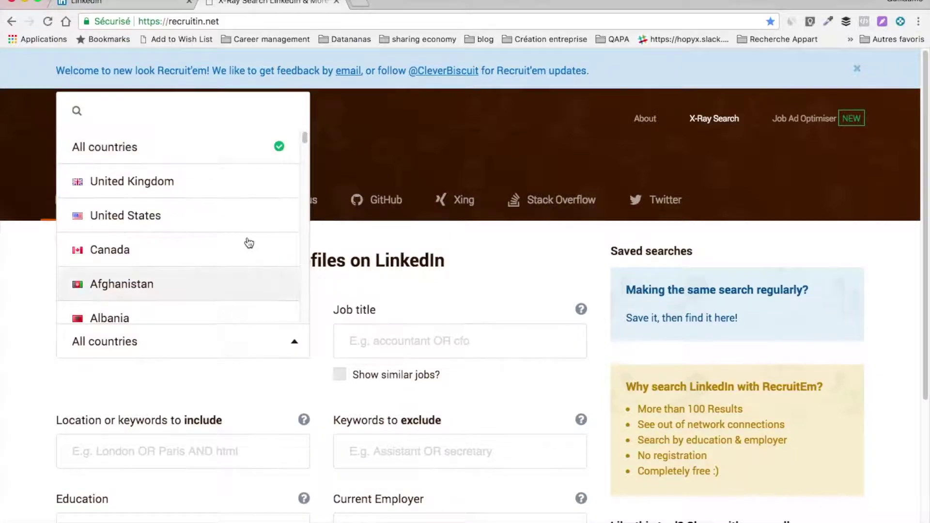
text(c)
click(233, 181)
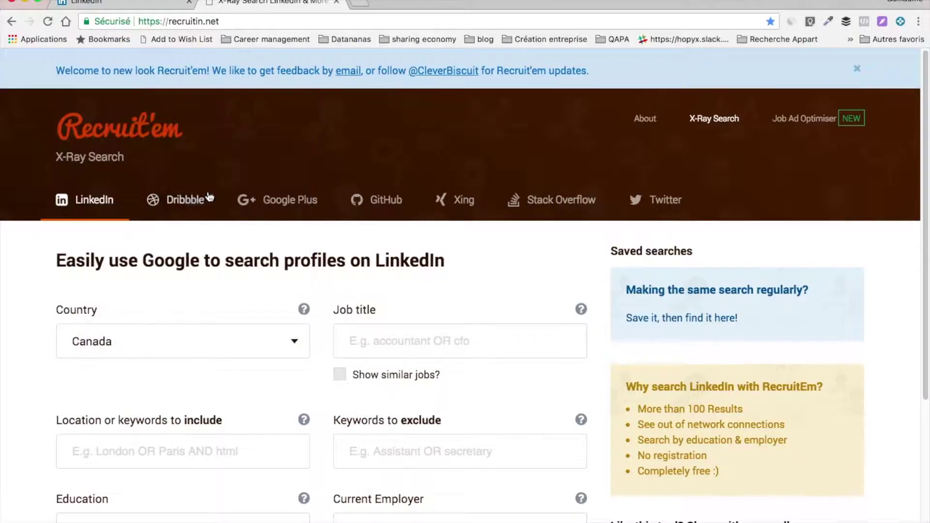
click(399, 350)
text(developpeur)
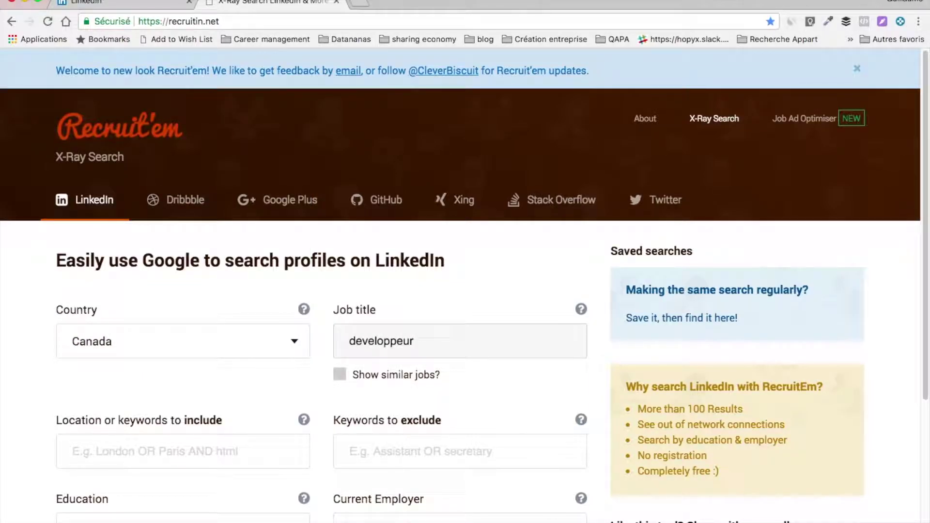
key(BackSpace)
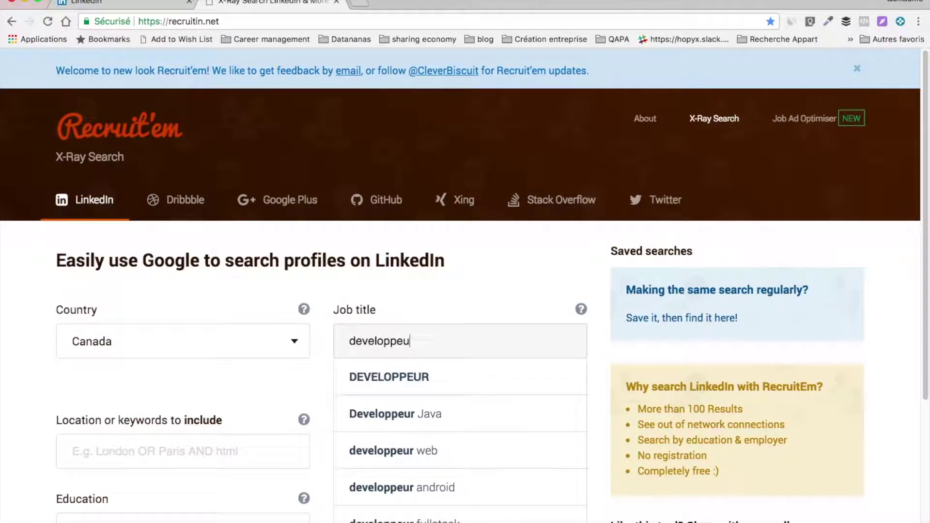
click(419, 422)
Step: Generate the LinkedIn profile search query and open it in Google
scroll(488, 384, down, 5)
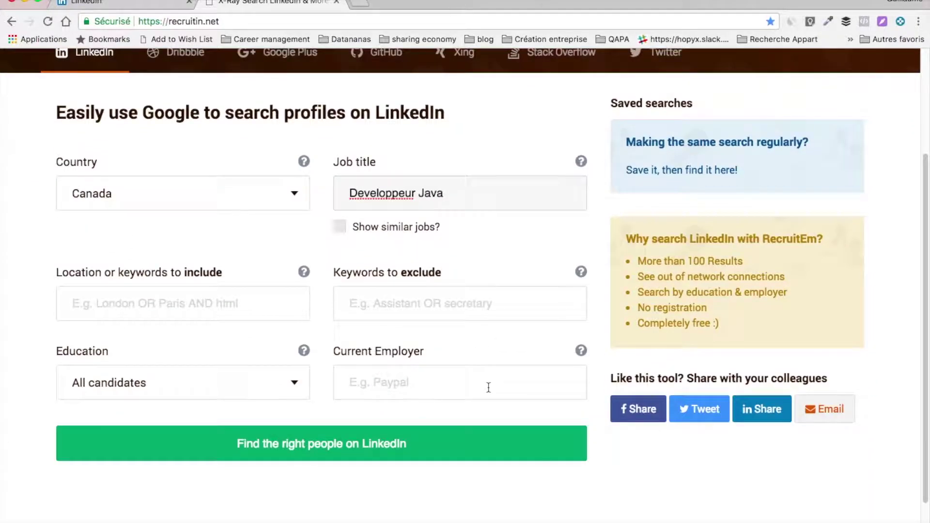
click(301, 444)
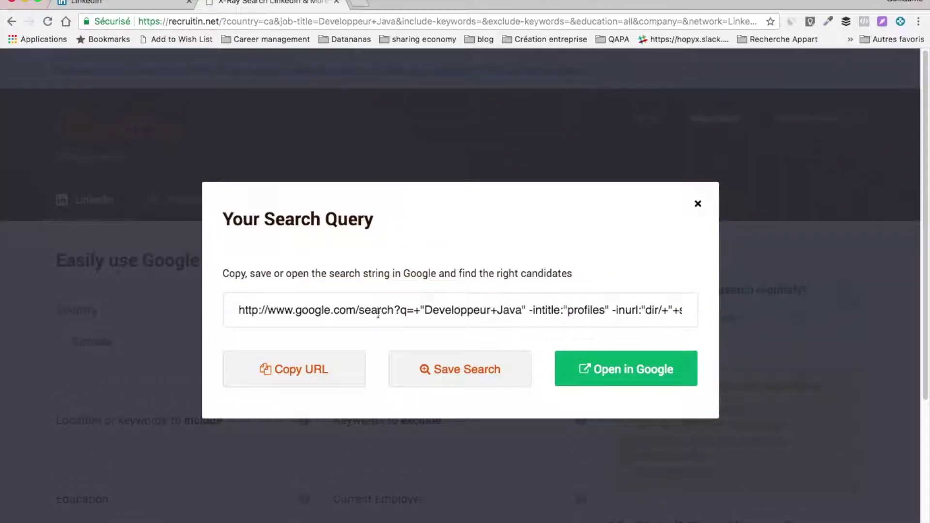
click(681, 369)
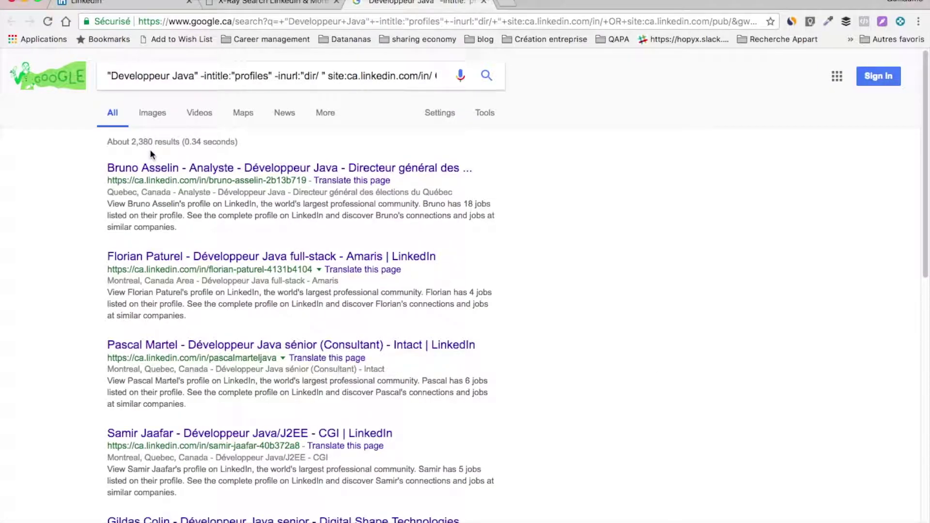
Step: Look through the Google results for LinkedIn profiles of Java developers in Canada
scroll(333, 266, down, 2)
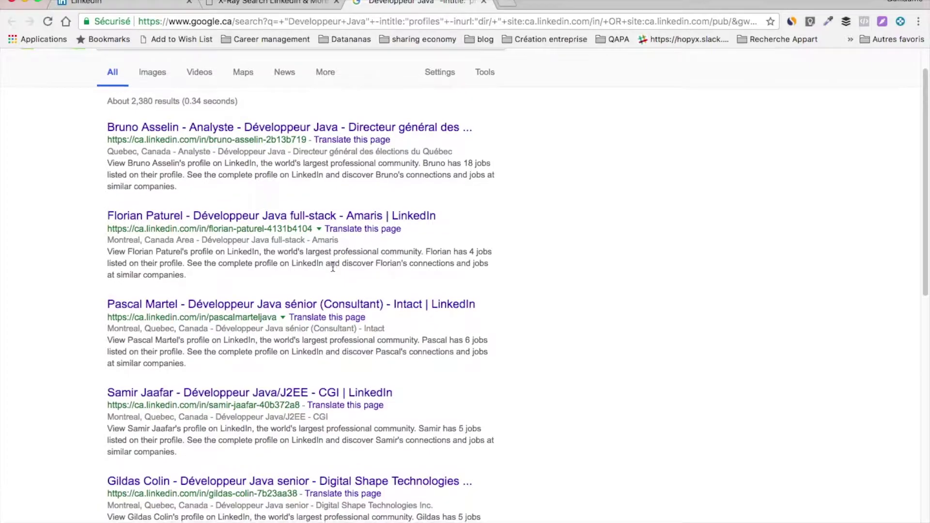
scroll(333, 266, down, 2)
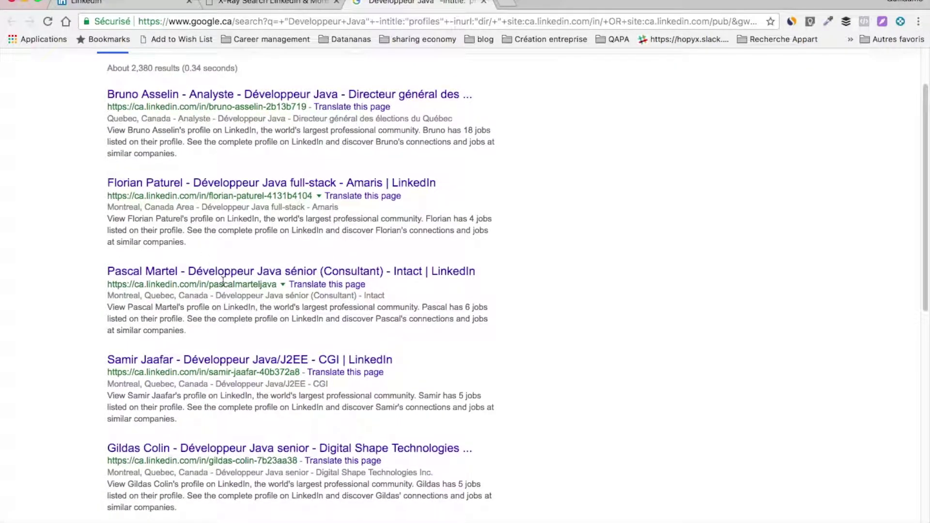
scroll(223, 283, down, 2)
scroll(348, 226, up, 6)
scroll(348, 228, down, 6)
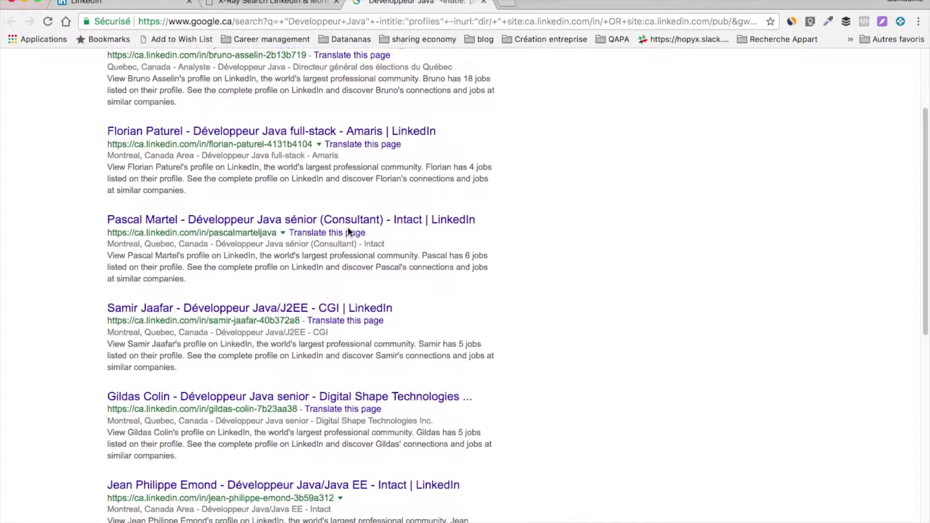
scroll(348, 231, down, 10)
scroll(348, 231, up, 8)
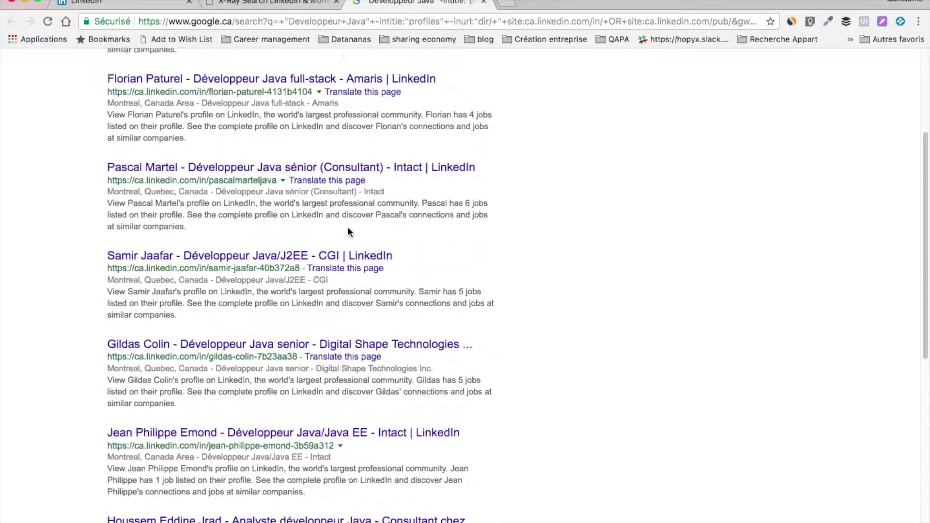
scroll(347, 232, up, 5)
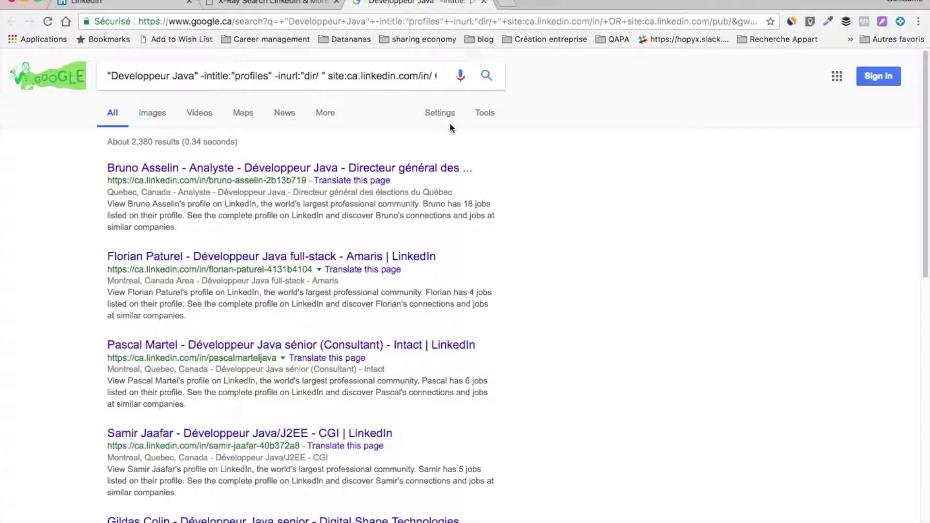
Step: Set Google's search settings to show 100 results per page and save them
click(450, 118)
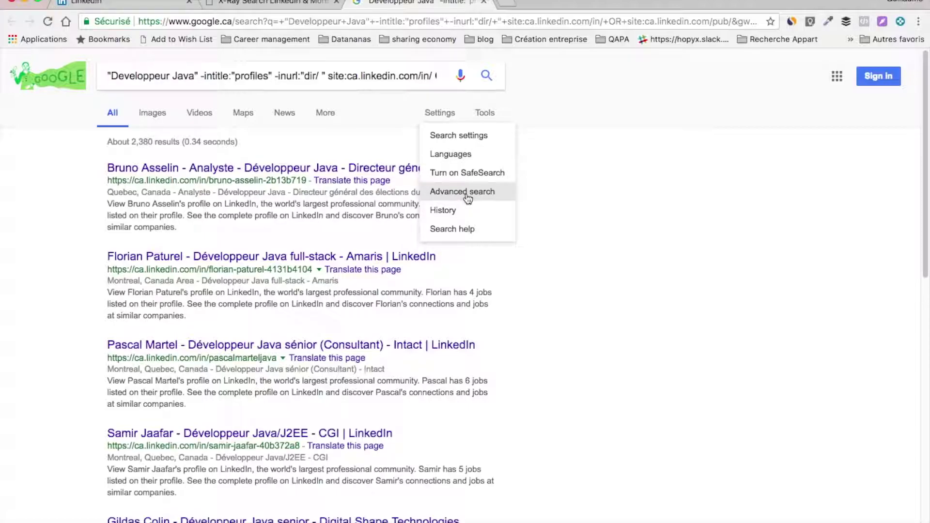
click(459, 136)
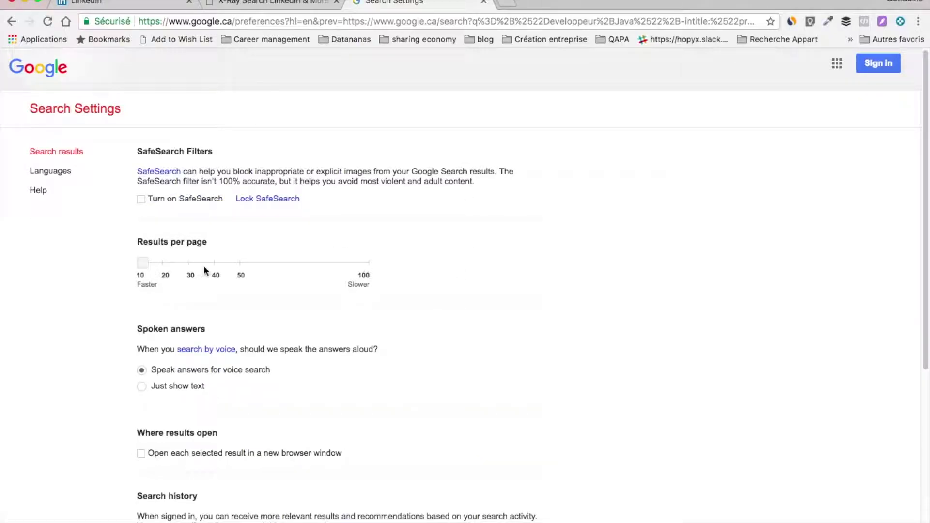
drag(144, 263, 310, 270)
scroll(228, 397, down, 6)
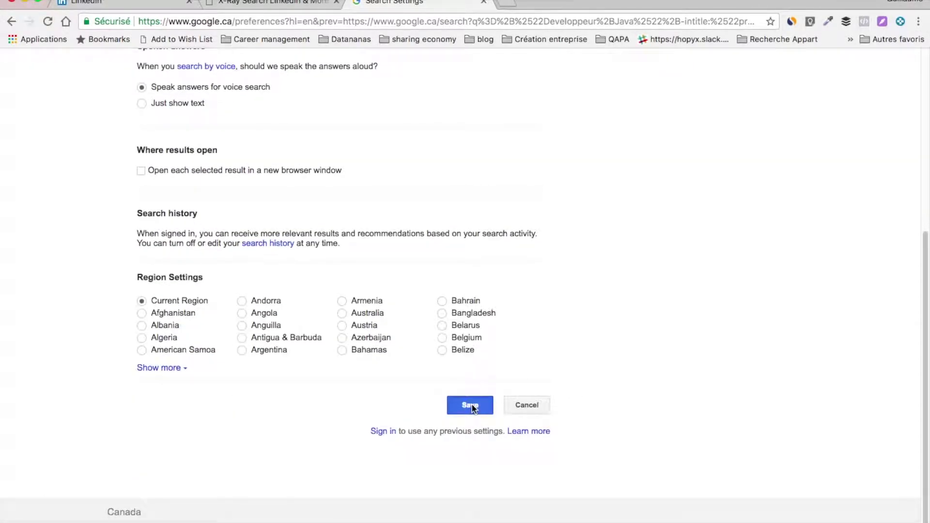
click(472, 408)
click(583, 116)
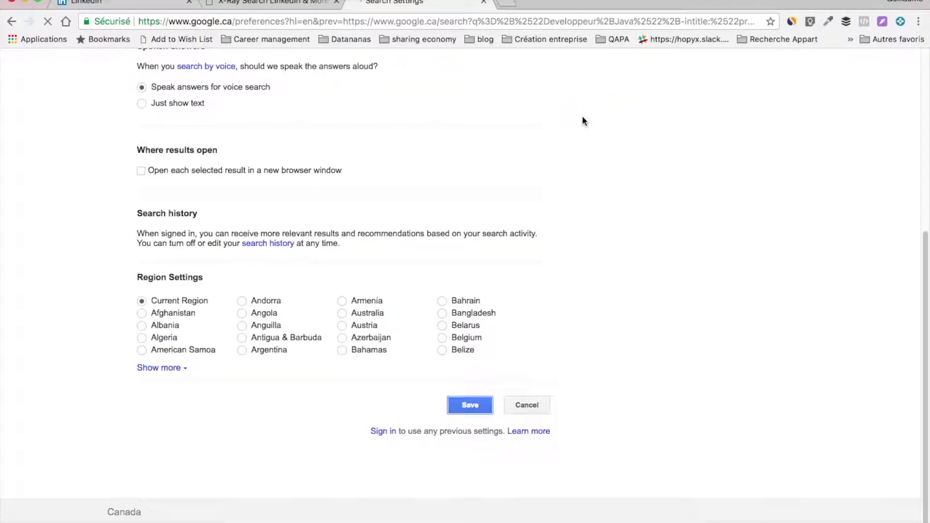
Step: Complete and submit the reCAPTCHA check, and browse down the reloaded list of LinkedIn profile results
click(35, 119)
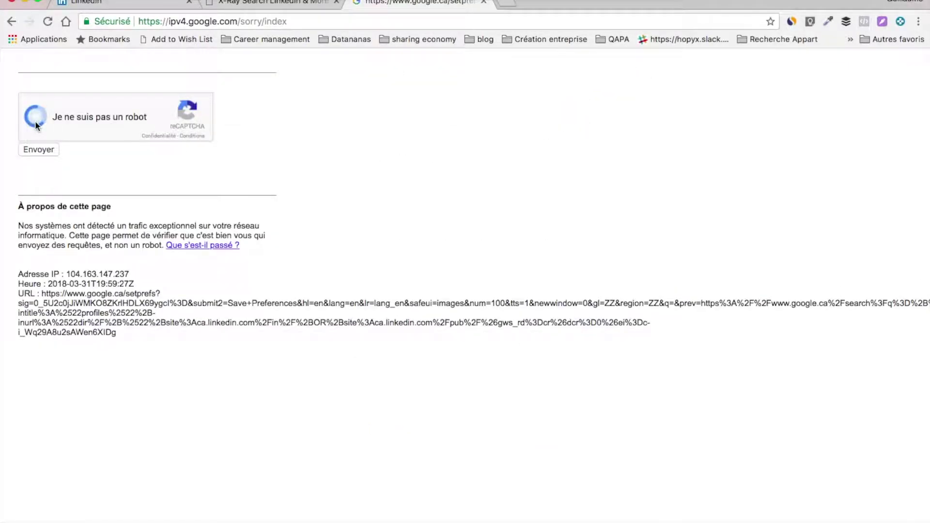
click(37, 149)
scroll(312, 210, down, 12)
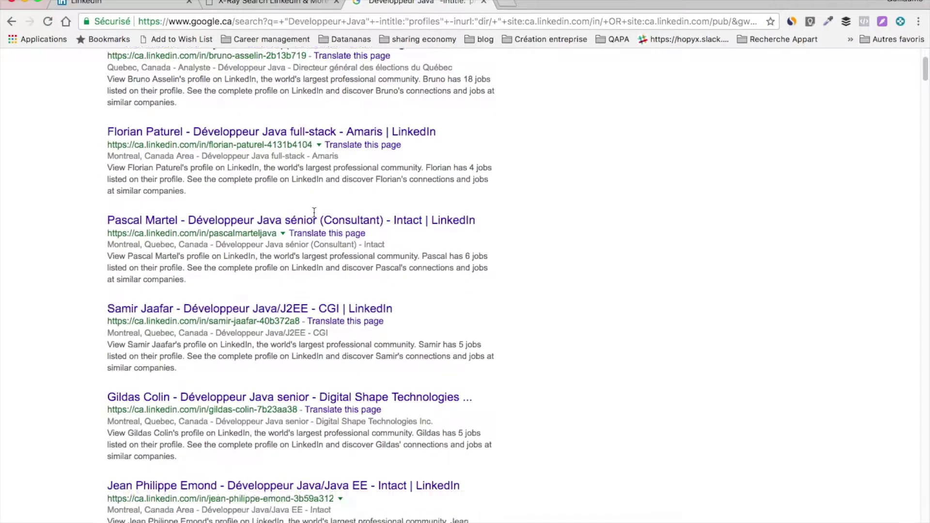
scroll(313, 212, down, 20)
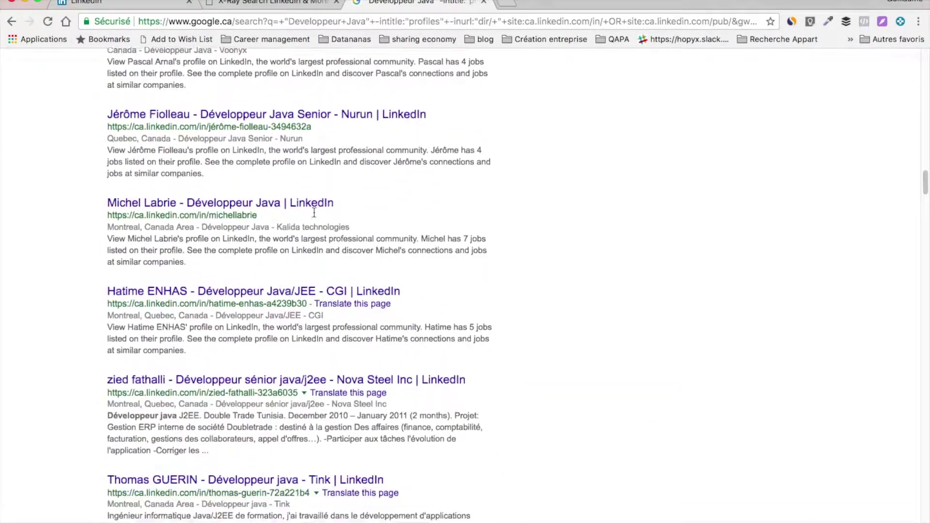
scroll(314, 213, down, 20)
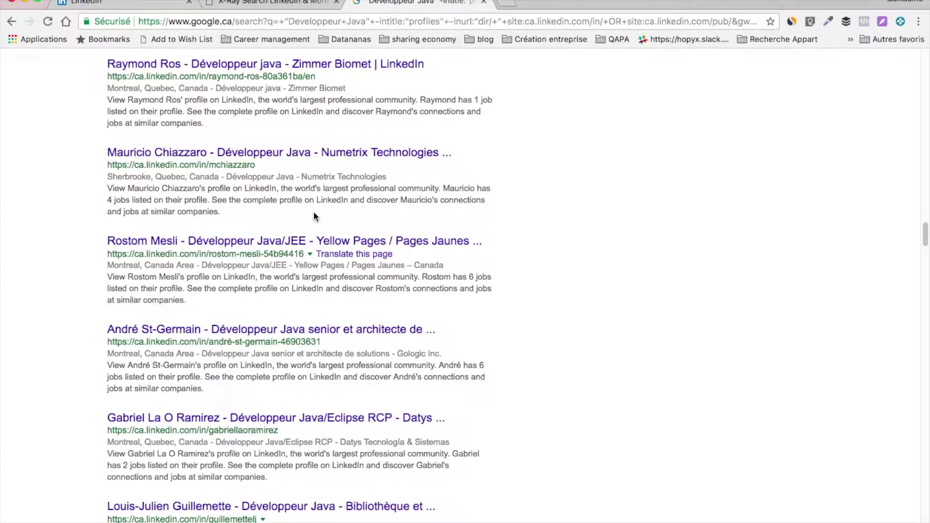
scroll(315, 217, down, 20)
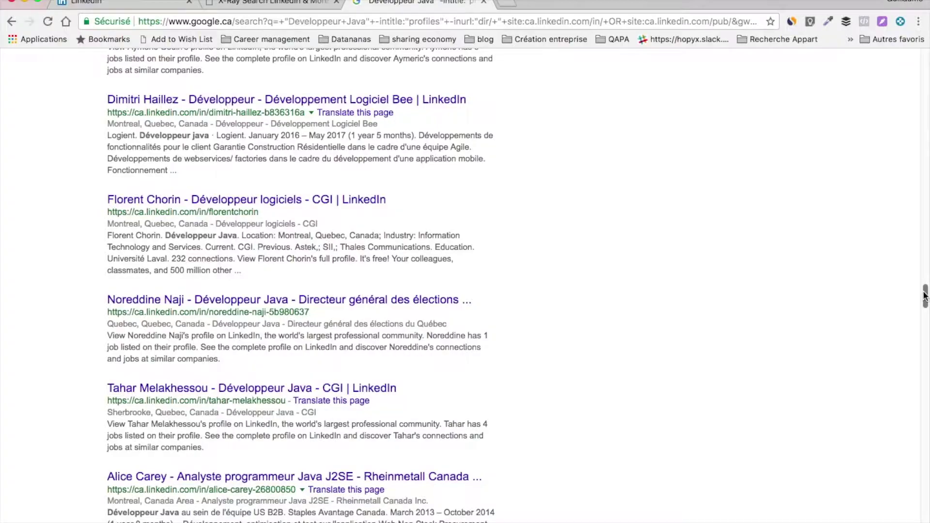
drag(925, 295, 926, 477)
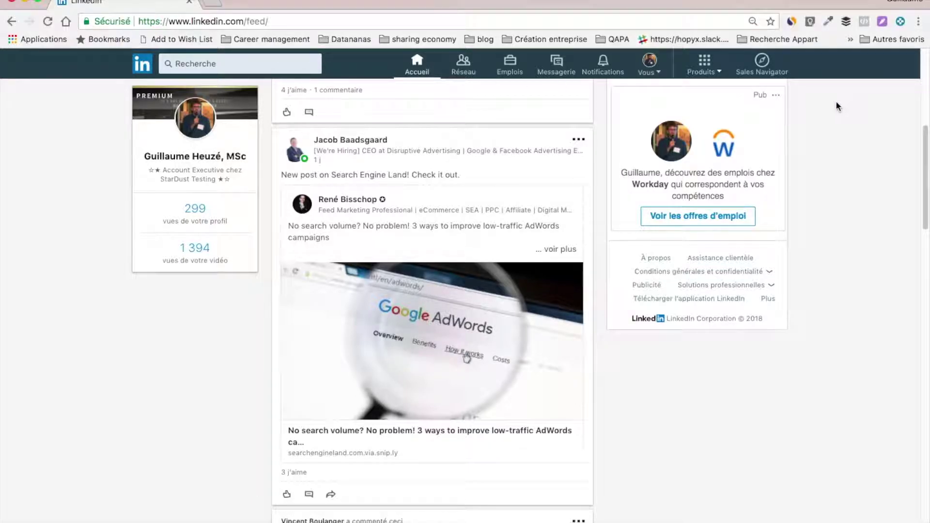
Step: Open the Digital Marketing group from the account's own LinkedIn groups and view its member list
click(721, 66)
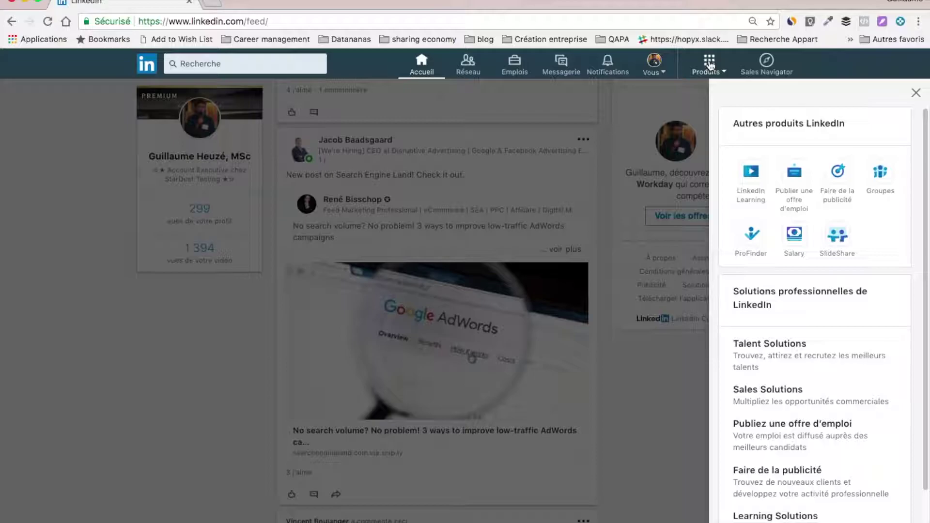
click(881, 178)
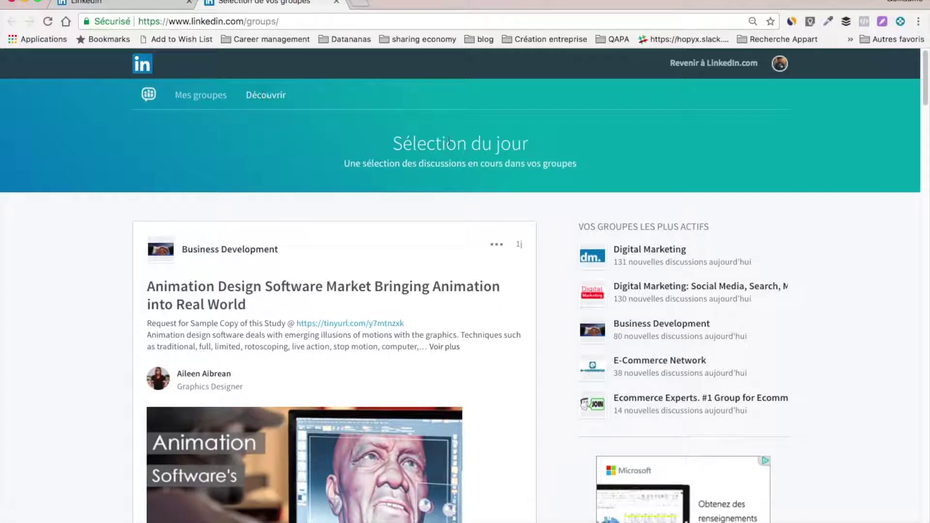
click(212, 96)
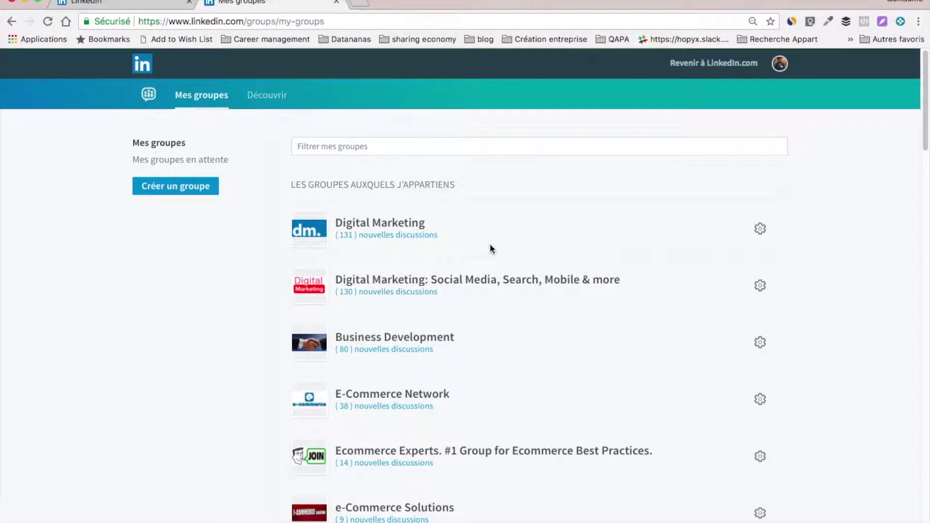
click(406, 227)
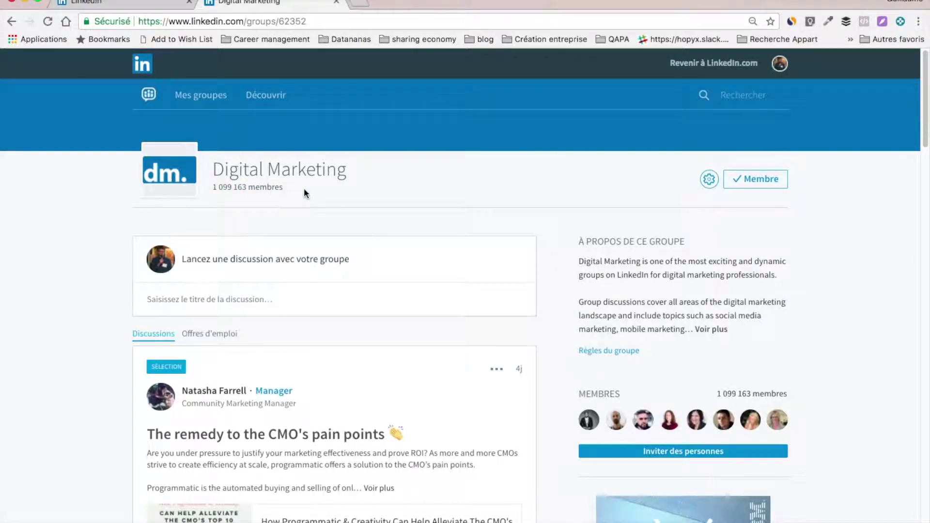
click(269, 192)
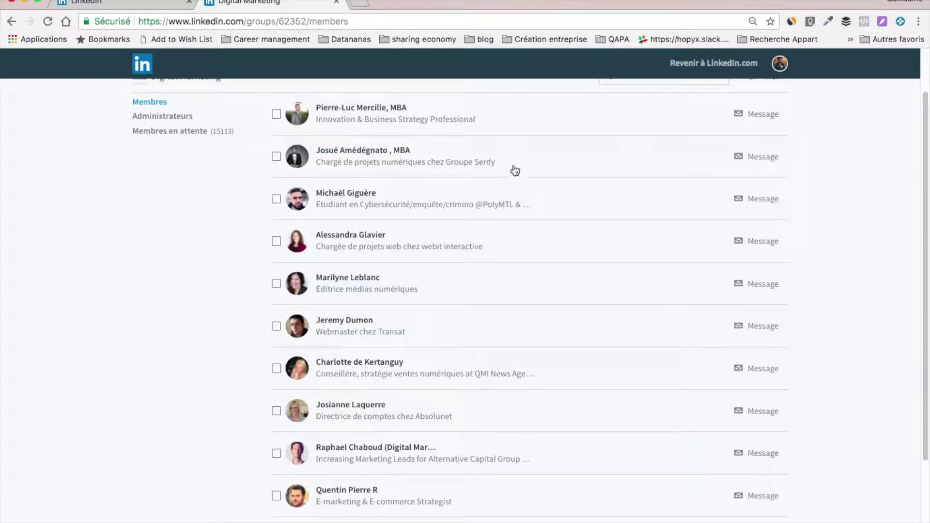
scroll(587, 173, down, 3)
scroll(578, 189, up, 5)
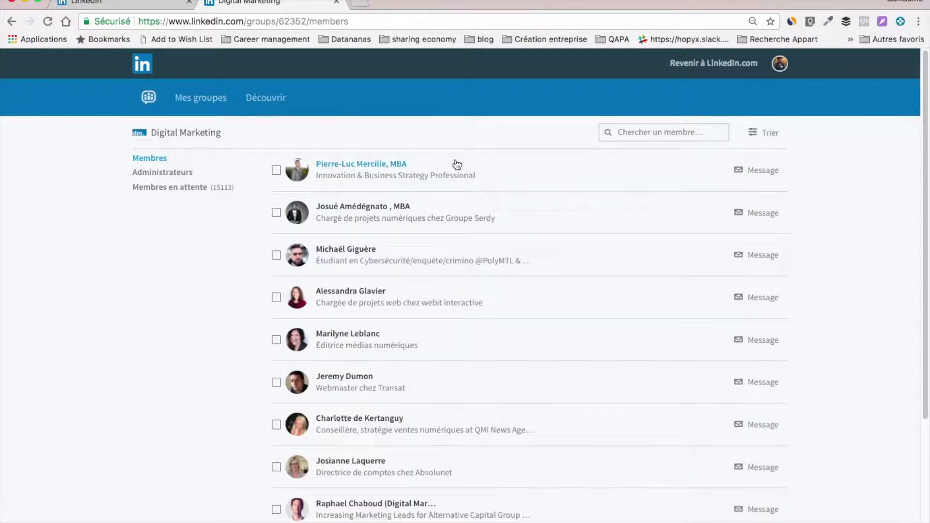
mouse_move(363, 169)
Step: Return to the LinkedIn feed, search for the first listed group member by name, and open that member's profile
click(136, 4)
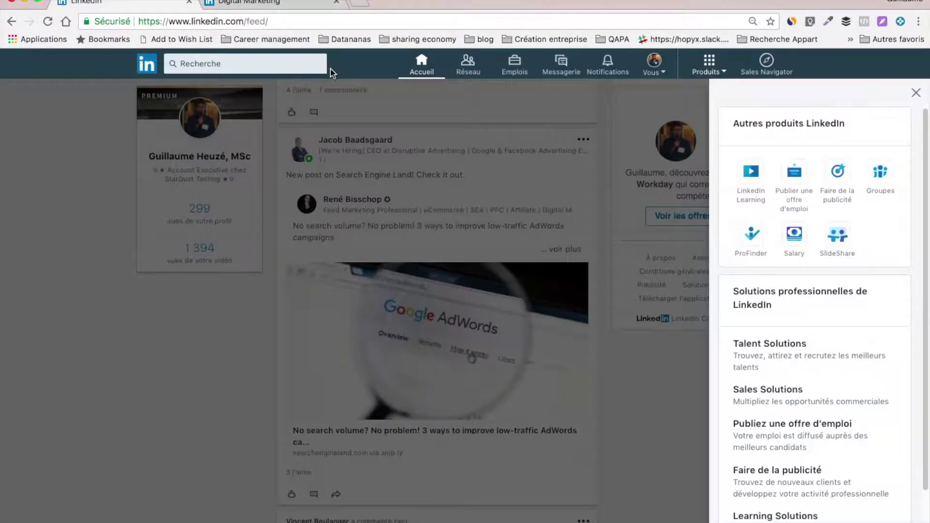
click(240, 64)
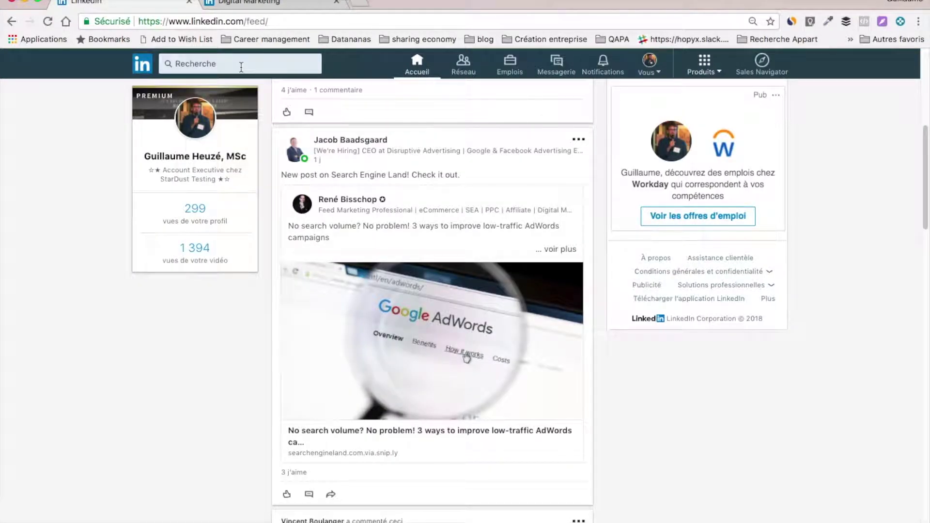
click(241, 64)
text(pierre luc ;)
key(BackSpace)
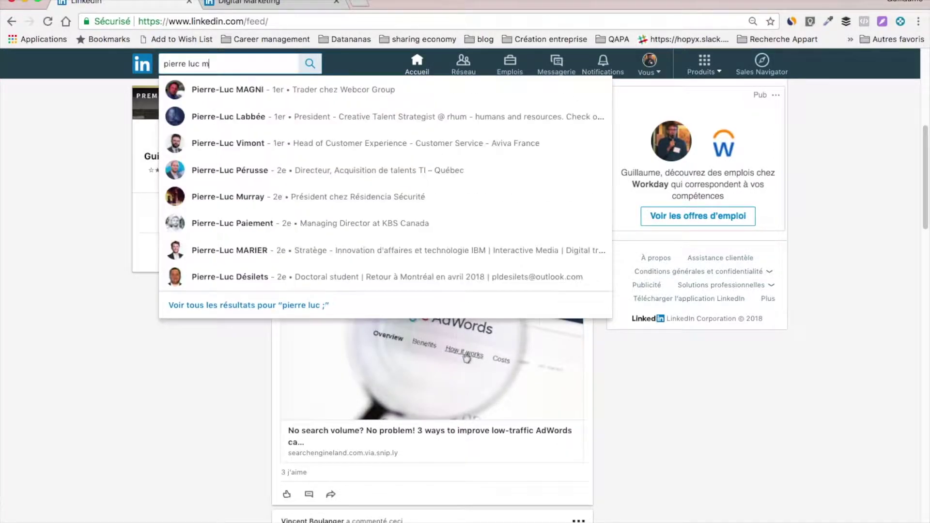
text(merci)
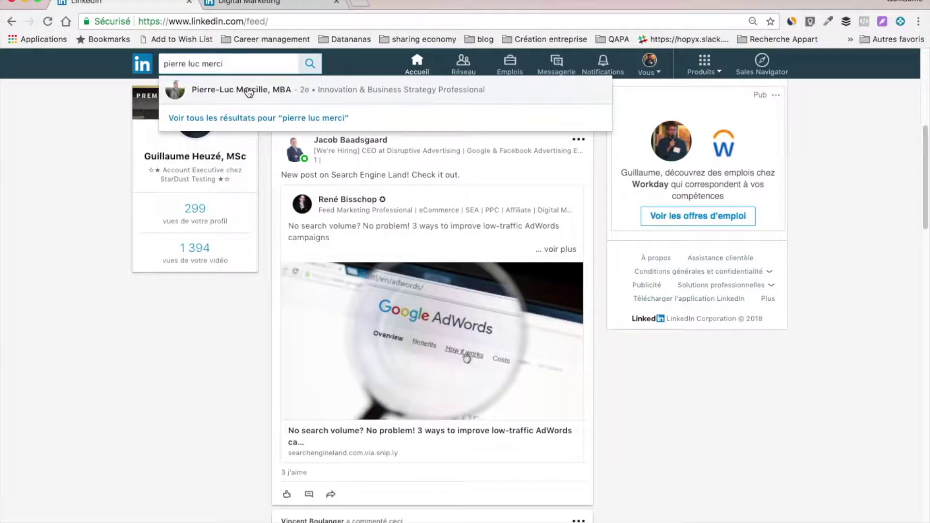
click(248, 90)
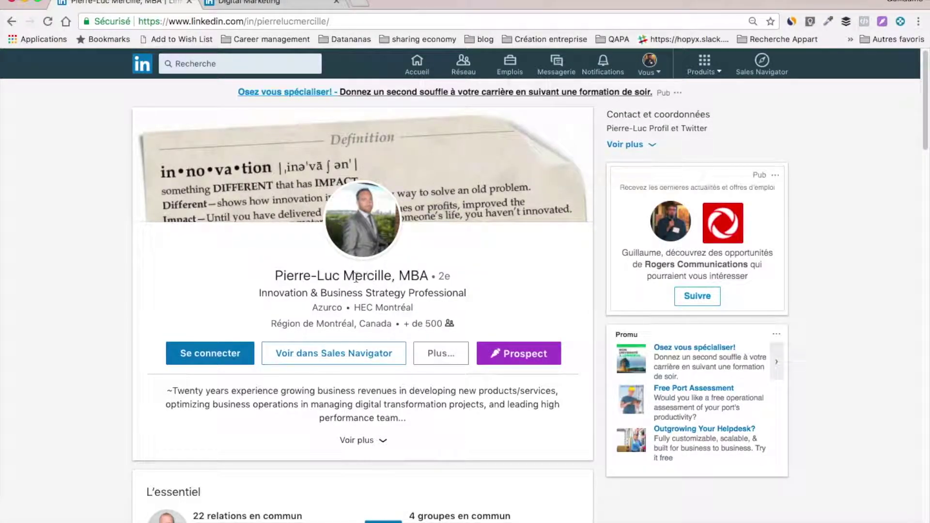
Step: Start a connection request from the member's profile and dismiss the invitation dialog without sending it
click(240, 357)
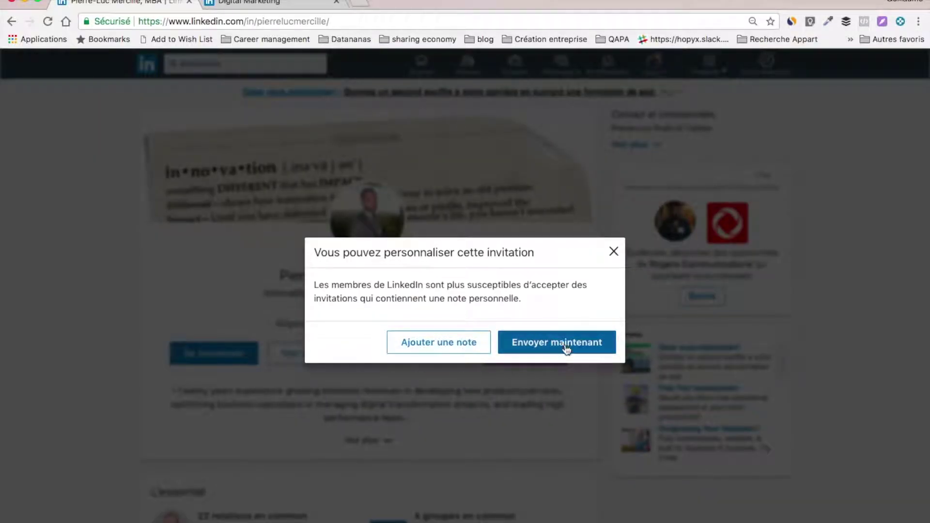
click(613, 252)
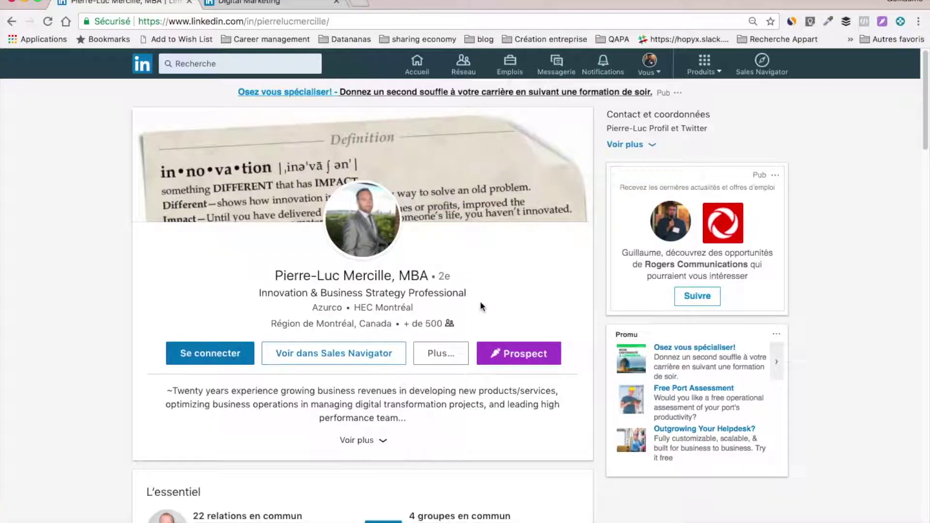
Step: Check which additional actions are offered on the group member's profile, and dismiss the list without choosing one
click(441, 353)
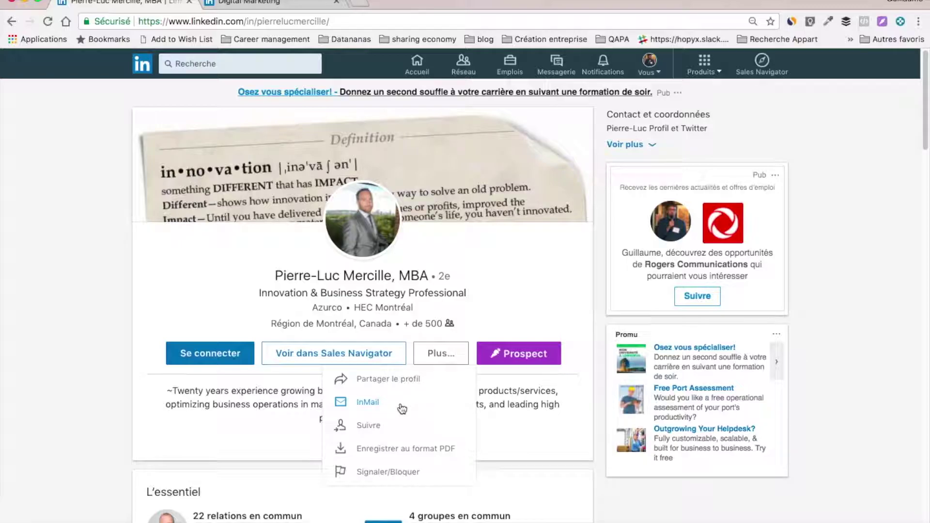
click(193, 244)
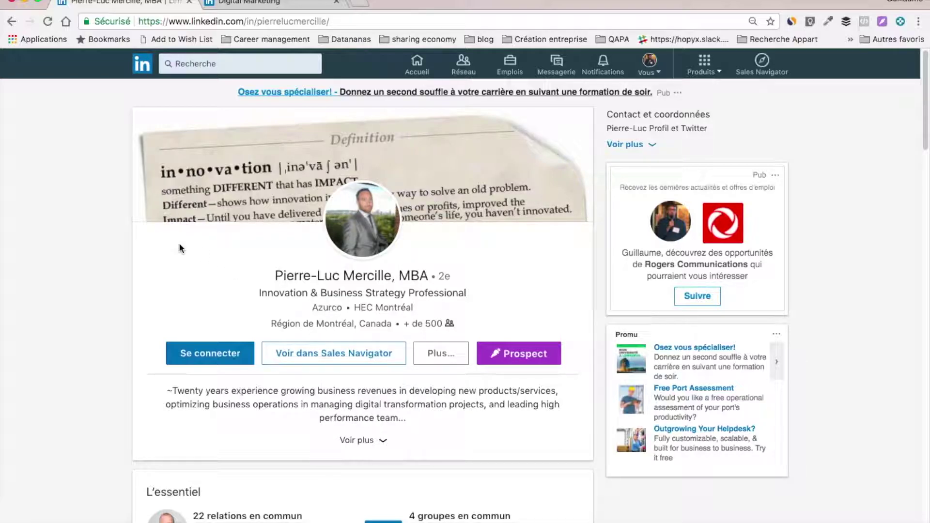
Step: Return to the Digital Marketing group's member list, start a message to the first listed member, and write "Bonjour"
click(247, 4)
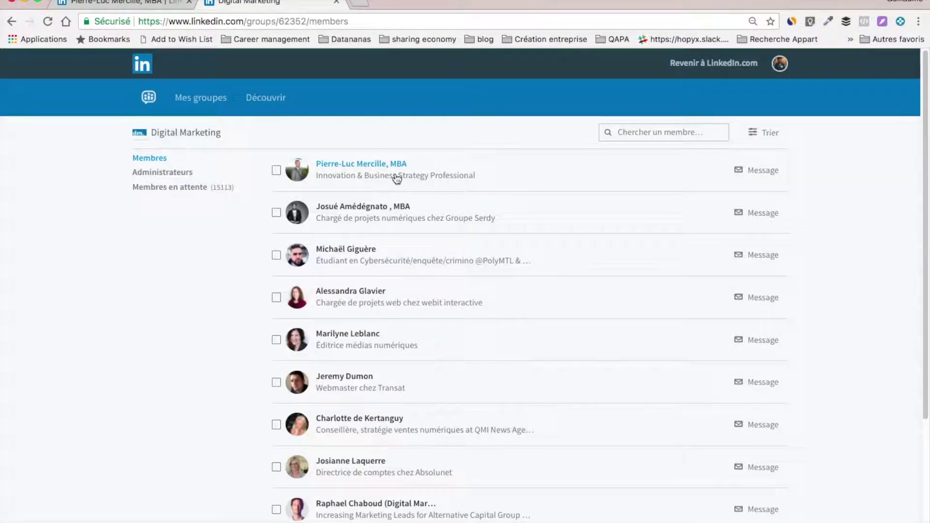
click(762, 177)
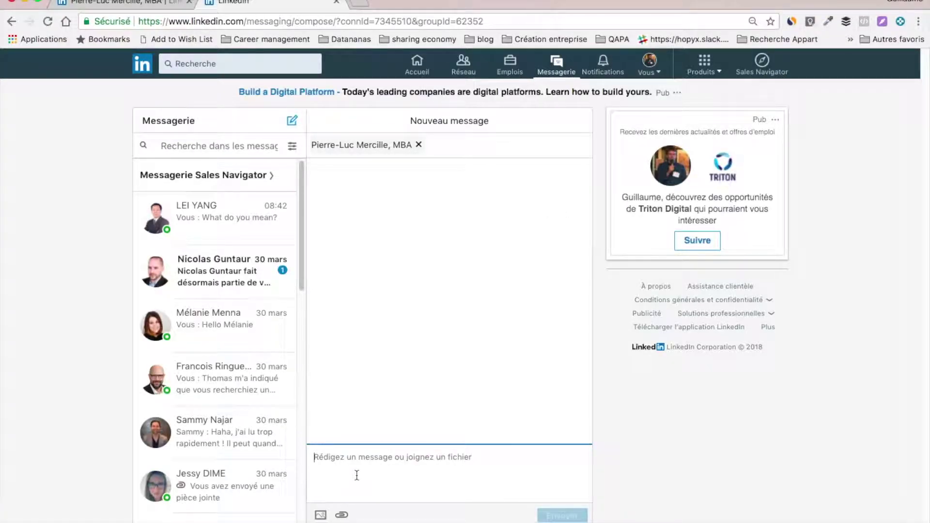
text(Bonjour)
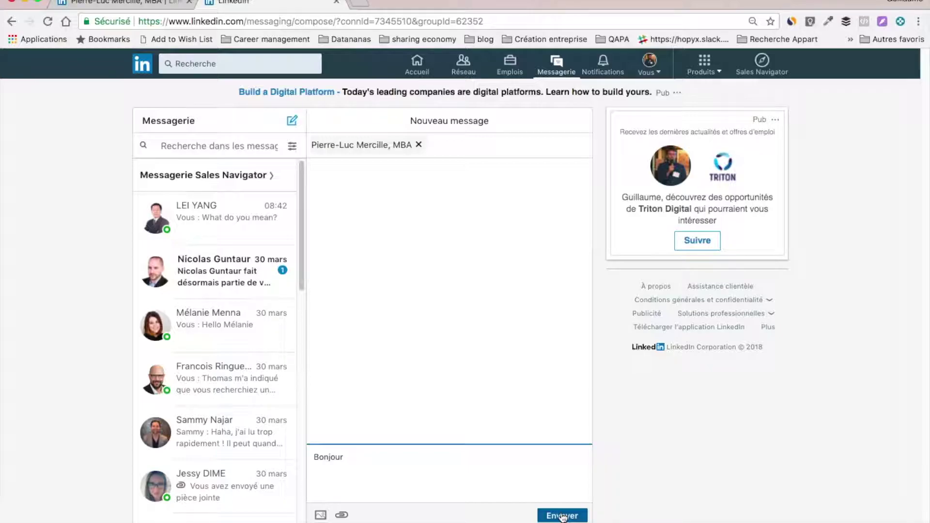
Step: Return to the LinkedIn feed, open the advertising page from the other LinkedIn products, and look over it
click(138, 2)
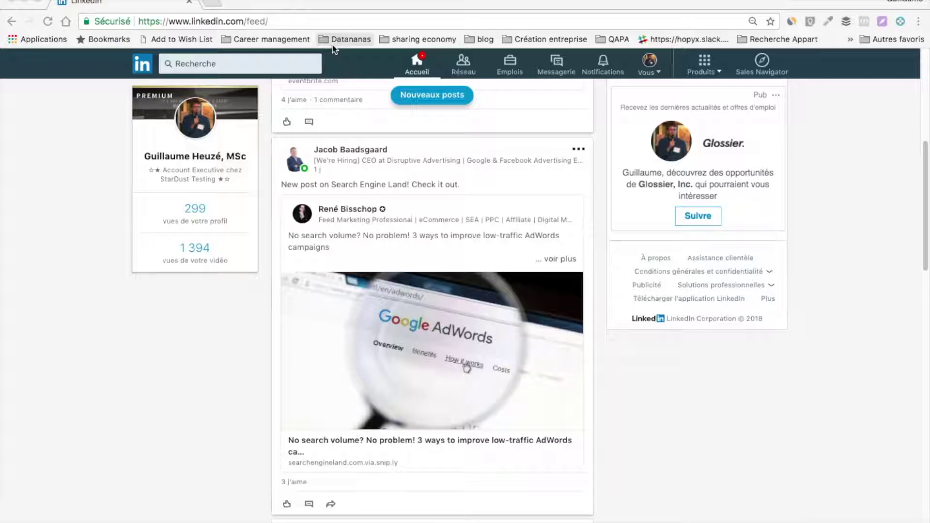
scroll(341, 224, up, 7)
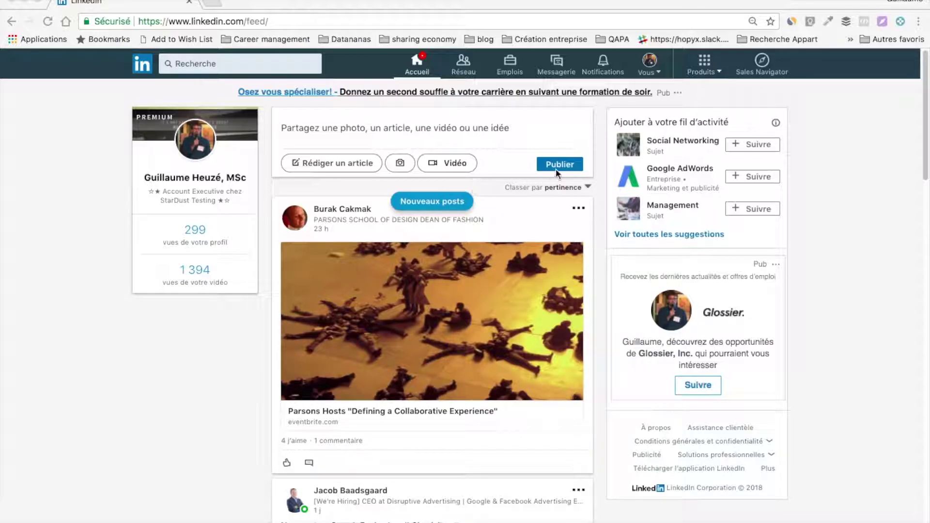
click(841, 88)
click(714, 68)
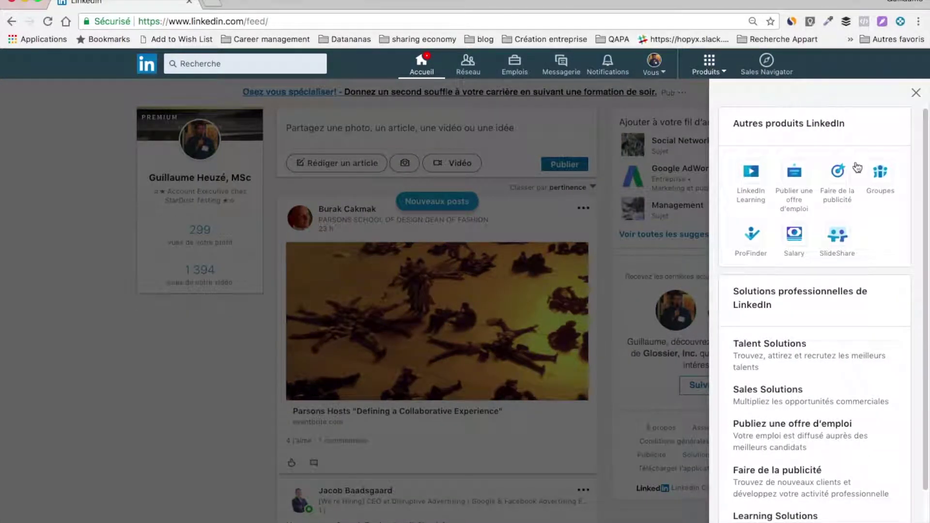
click(838, 174)
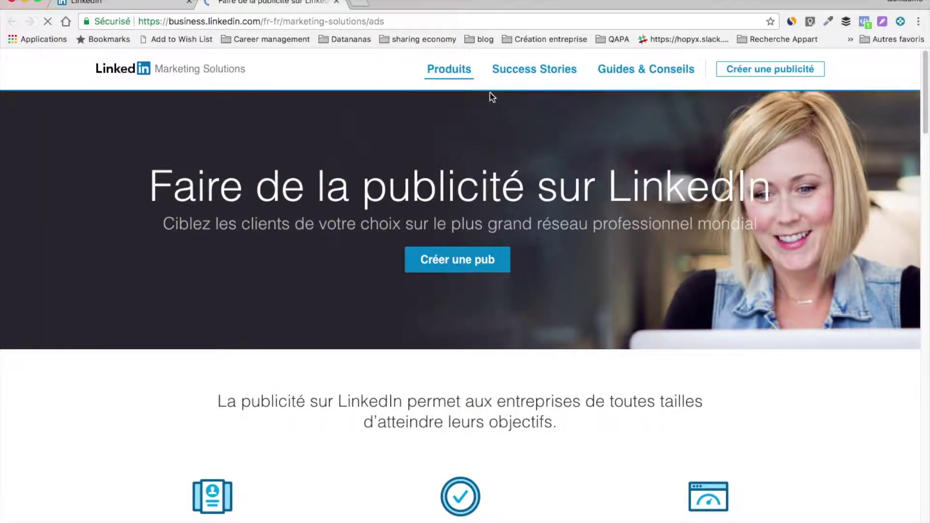
mouse_move(449, 70)
scroll(541, 245, down, 2)
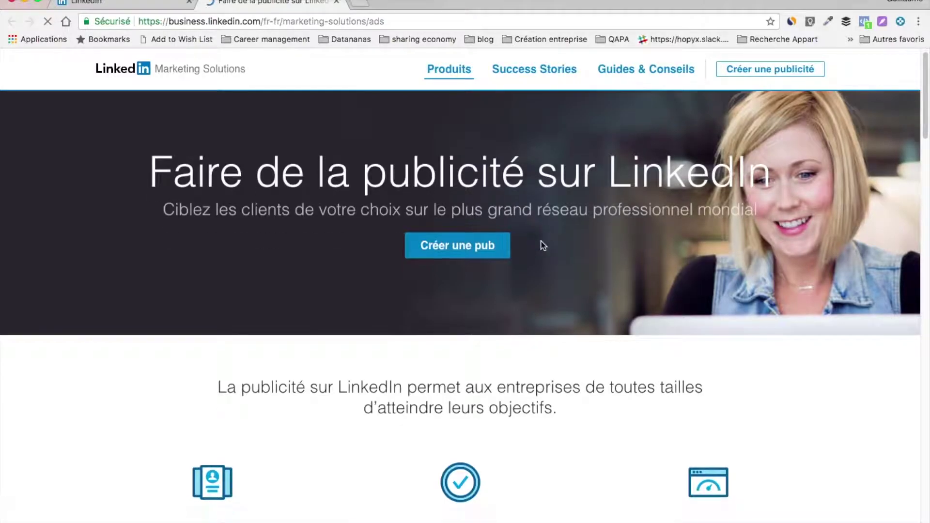
scroll(541, 245, down, 3)
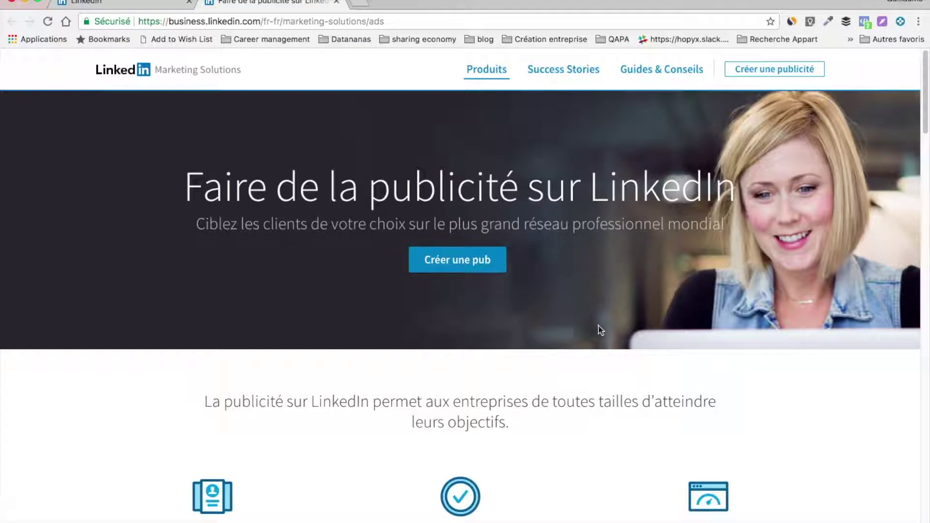
Step: Go to Campaign Manager to create an ad, open the personal ad account, and start a new campaign
click(457, 271)
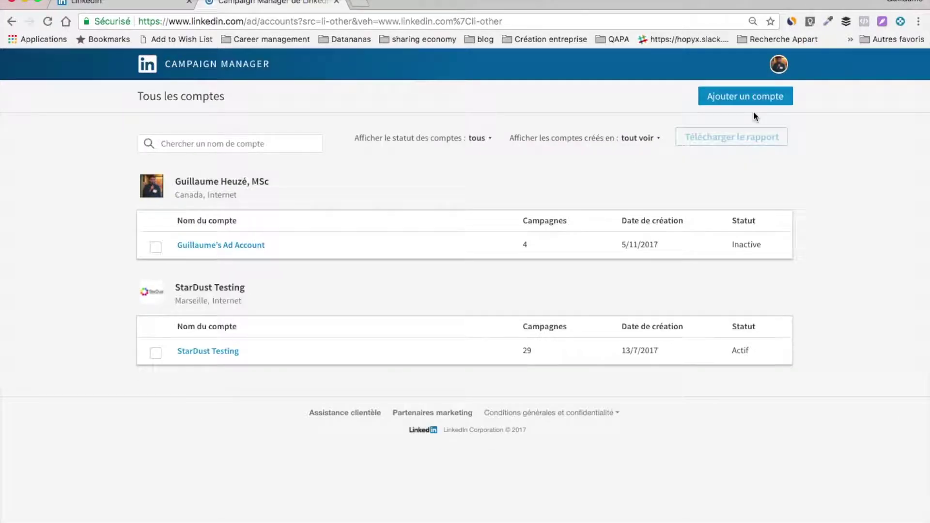
click(246, 247)
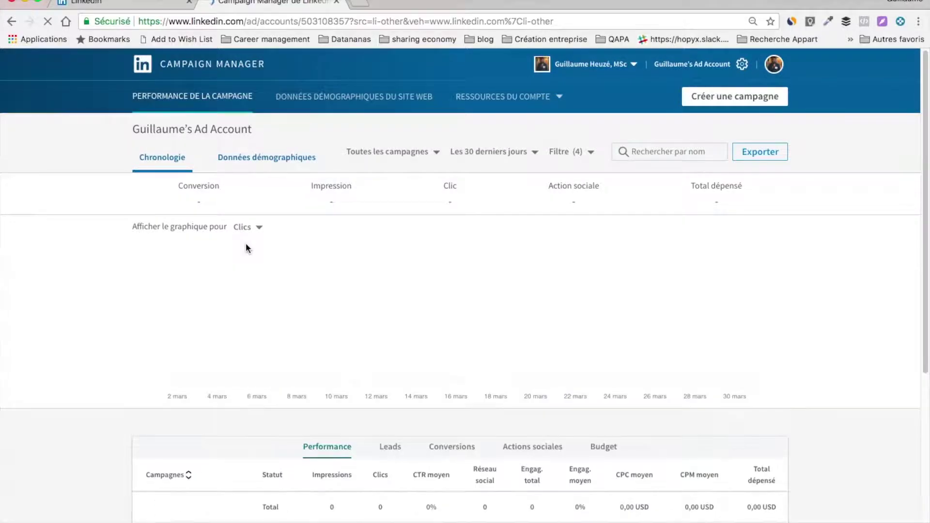
click(727, 102)
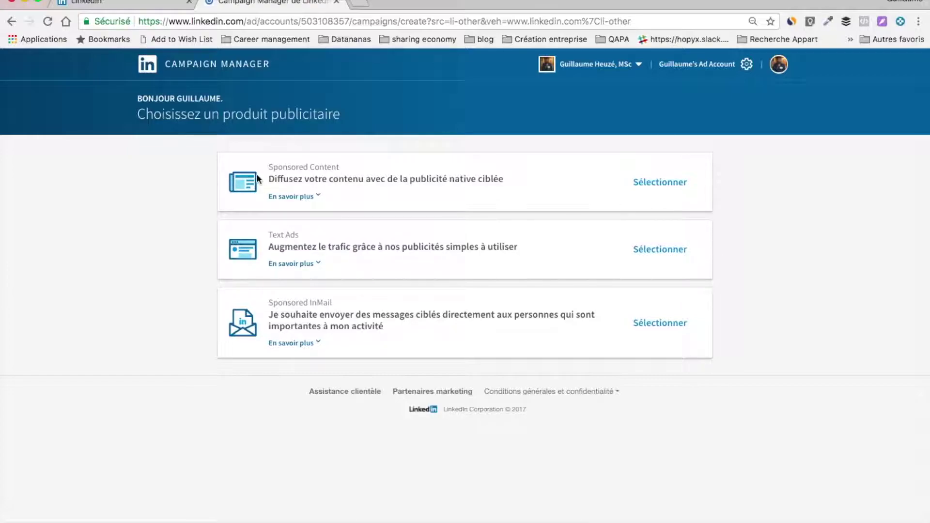
Step: Review the descriptions of the Sponsored Content and Text Ads products
click(299, 197)
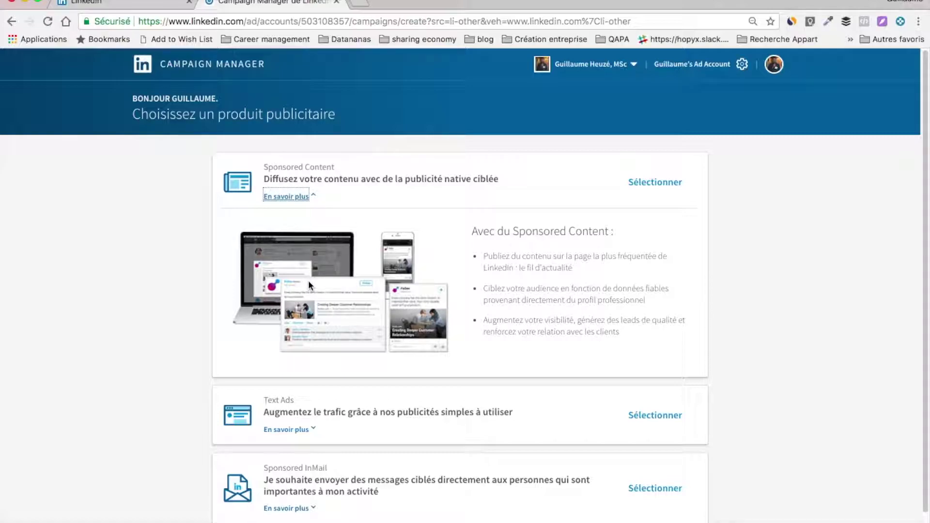
scroll(356, 365, down, 1)
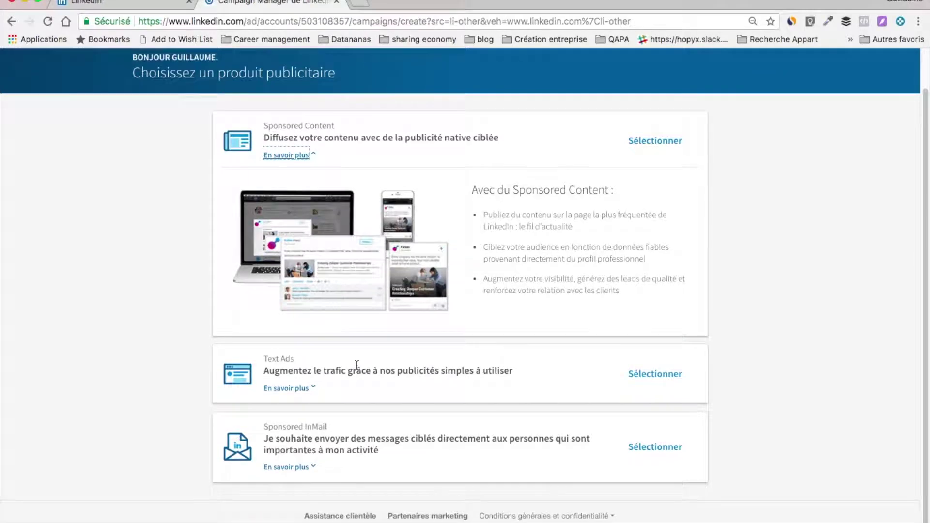
click(297, 388)
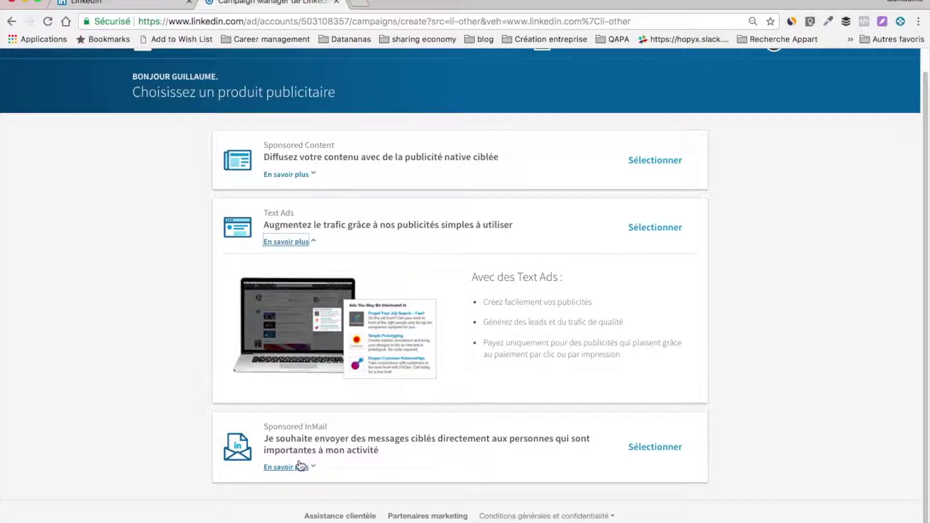
Step: Choose Sponsored InMail as the ad product and name the campaign "test"
click(636, 448)
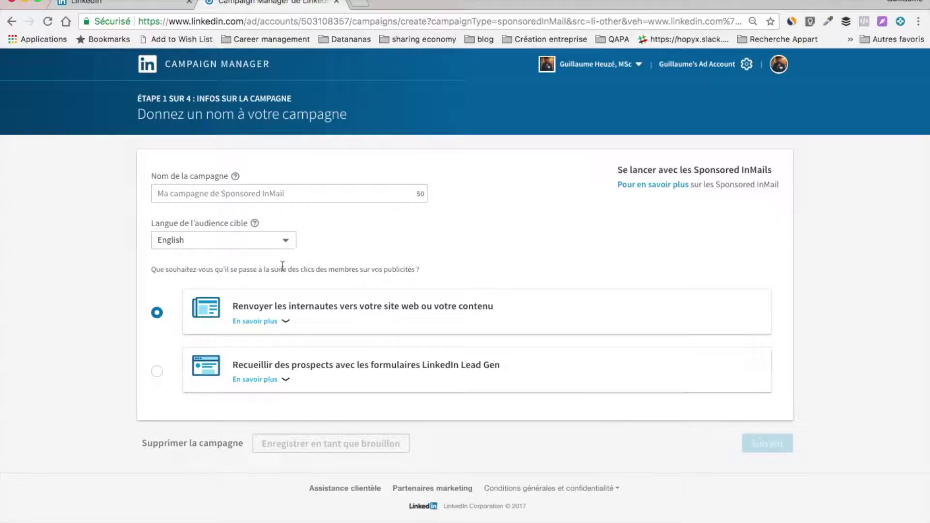
click(230, 191)
text(test)
Step: Change the target audience's language and continue to the ad placement stage
click(258, 242)
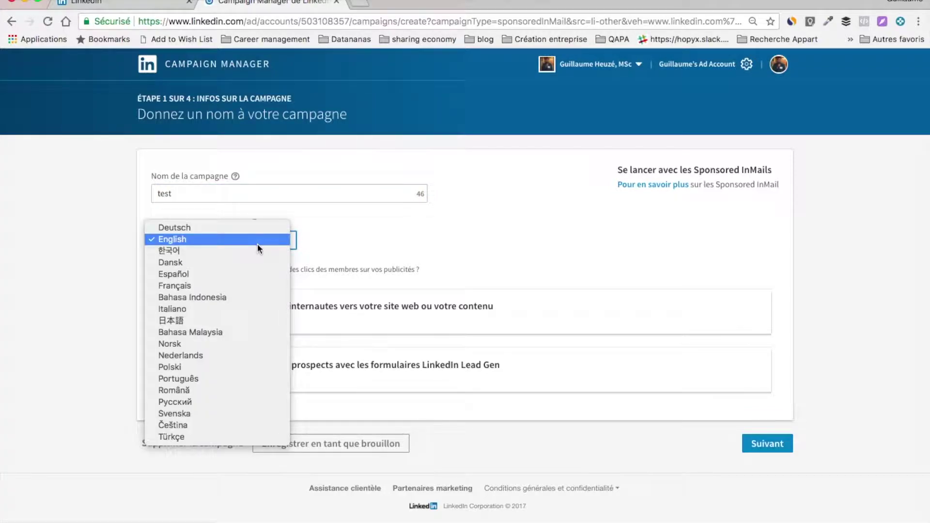
click(251, 274)
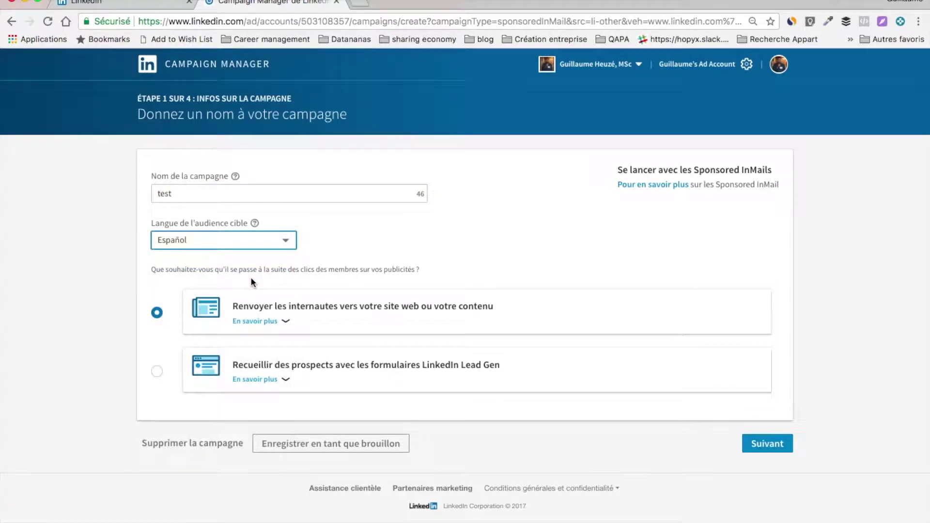
click(242, 247)
click(240, 253)
click(762, 445)
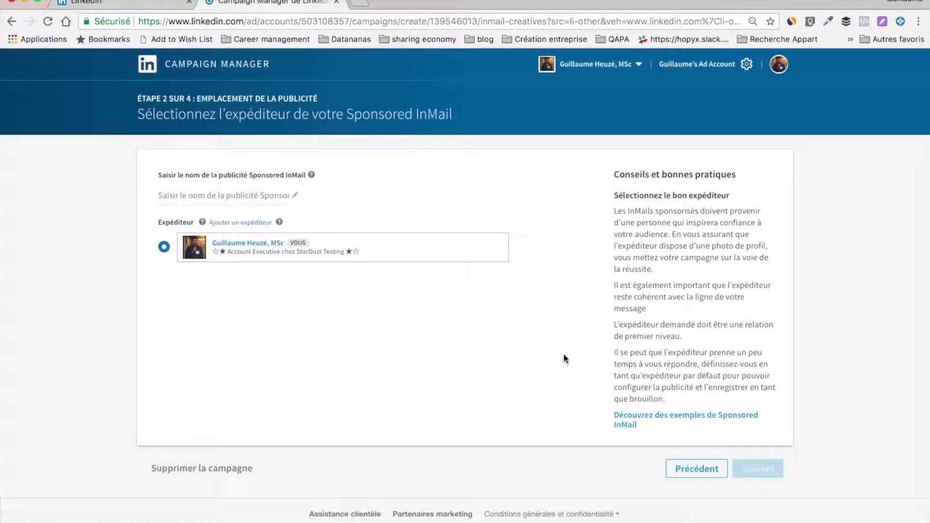
Step: Name the Sponsored InMail ad with the sender's first name and continue with the own account as sender
click(238, 189)
text(Guillaume)
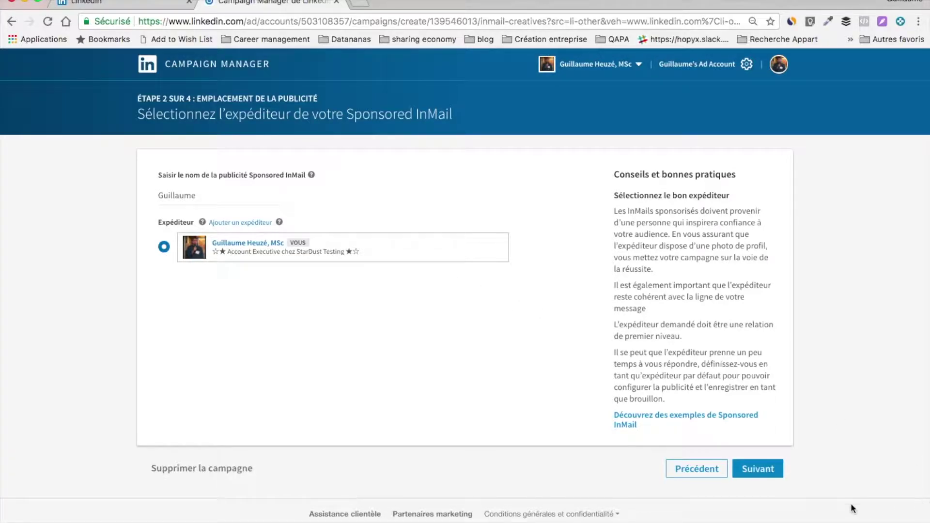
click(759, 469)
Step: Compose the InMail body as "Bonjour %FIRSTNAME%", using the custom field for the recipient's first name
click(301, 203)
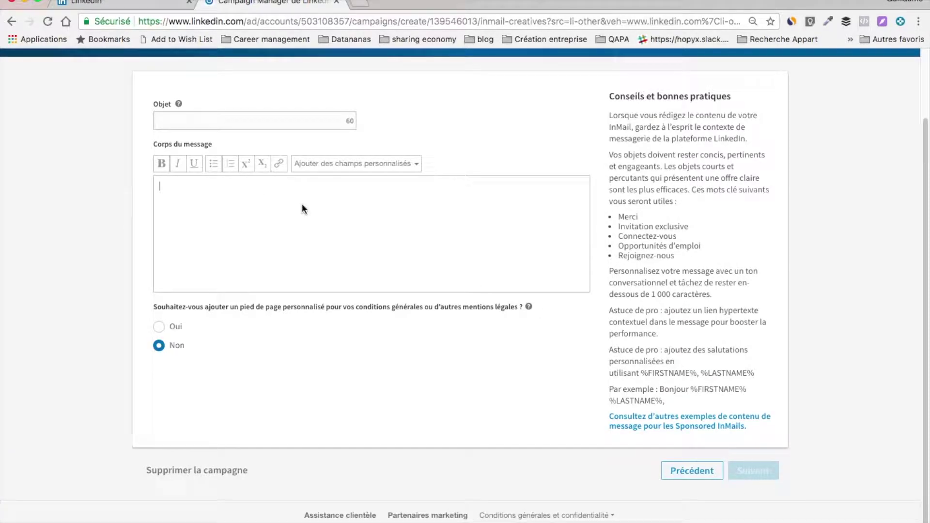
text(test gjfgkljglkfj)
click(388, 170)
click(380, 183)
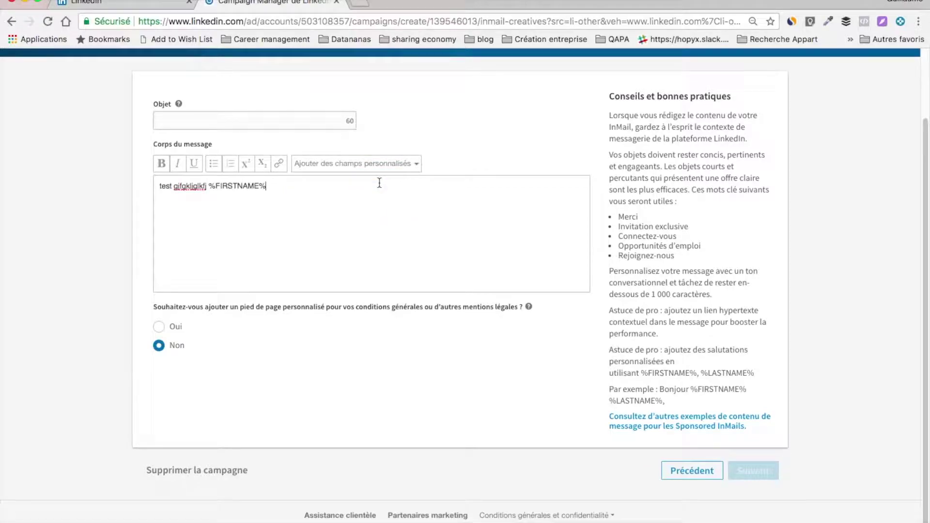
click(207, 187)
drag(207, 187, 51, 178)
text(Bonjour)
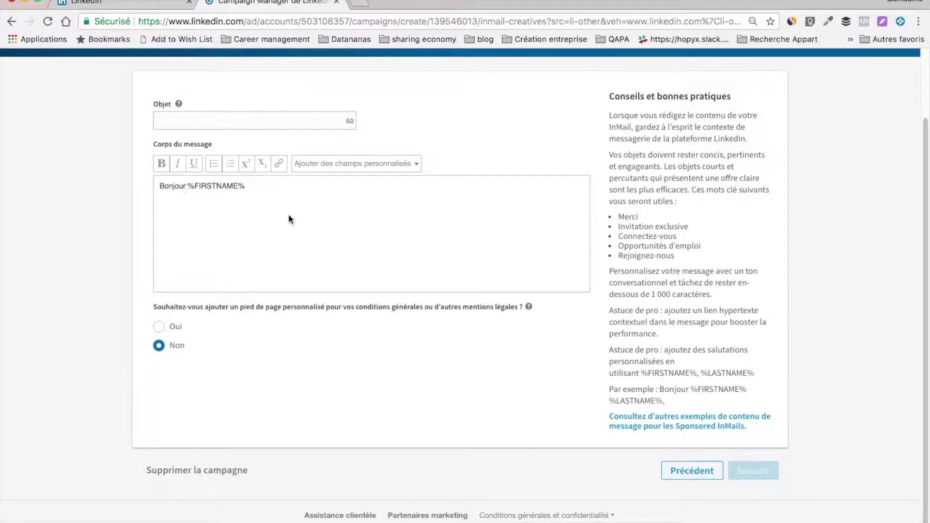
Step: Set the InMail subject to "Hello" and continue to the landing page and call-to-action settings
click(228, 114)
text(Hello)
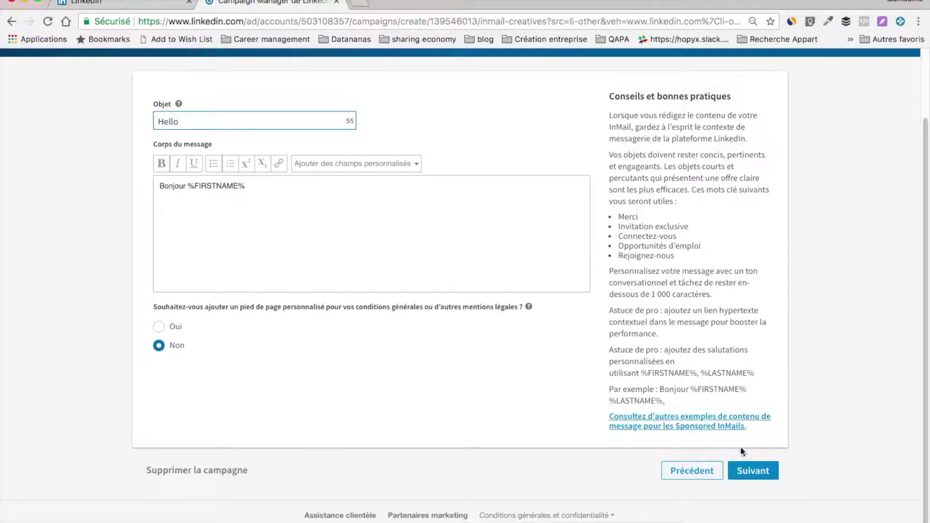
click(753, 470)
Step: Try to set the landing page URL to the personal website's www address without the https prefix
click(214, 146)
text(www.)
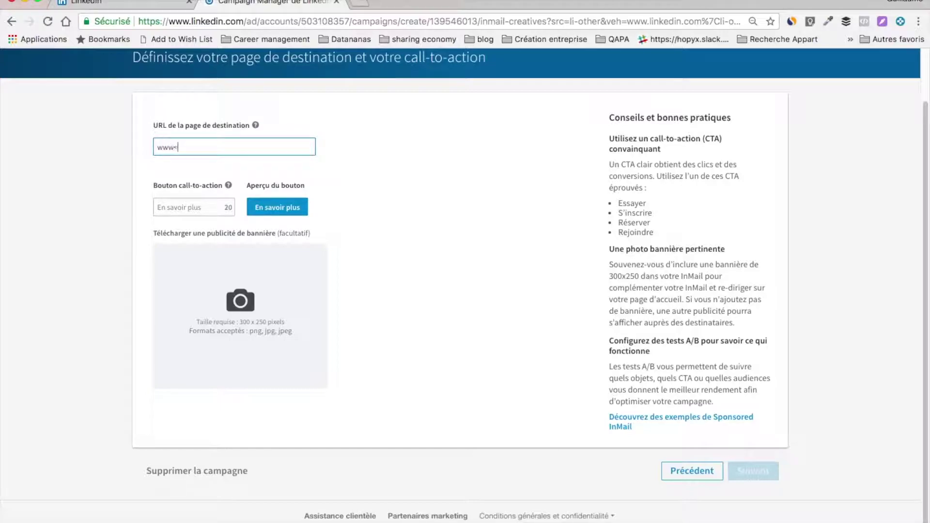
text(guillau)
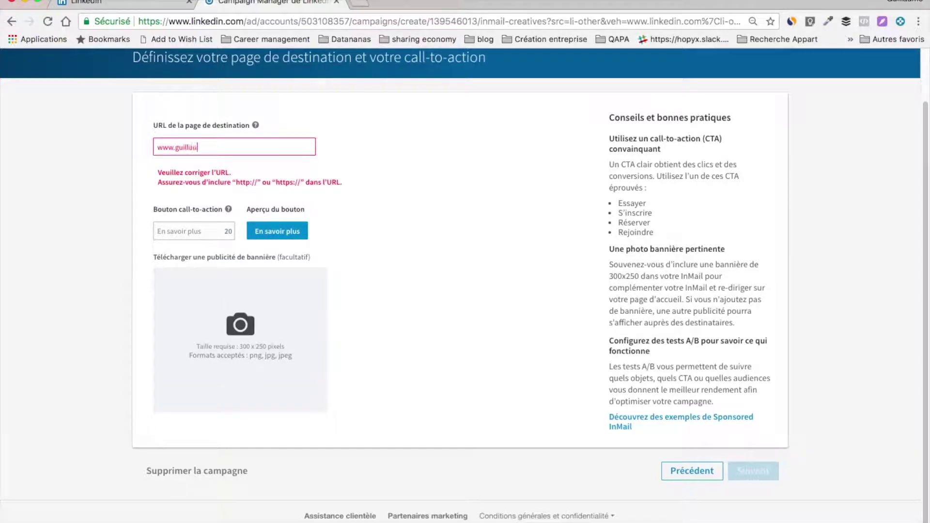
text(meheuze.com)
Step: Open the personal website in a new tab, copy its full https address, and use it as the ad's landing page URL
click(361, 4)
text(gu)
key(Return)
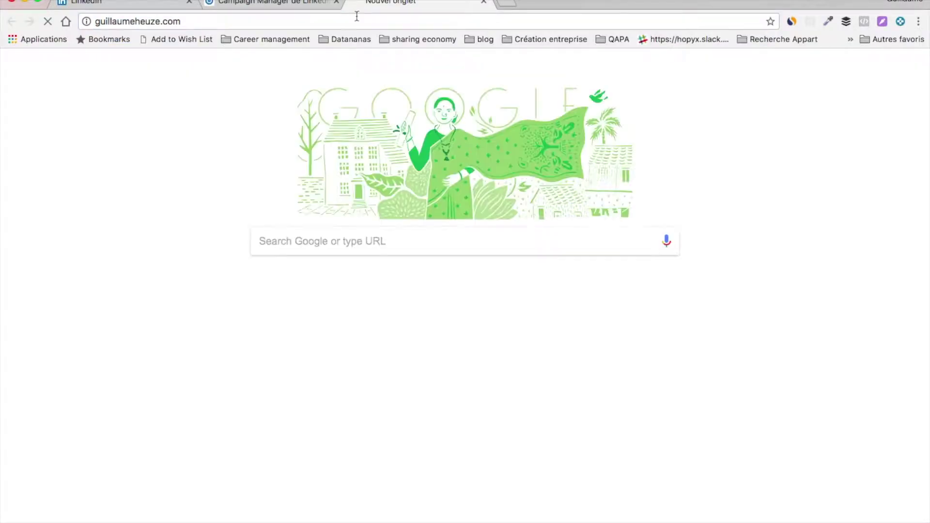
click(254, 19)
key(ctrl+c)
click(252, 5)
triple_click(228, 147)
key(ctrl+v)
Step: Label the call-to-action button "En savoir plus" and save the ad
click(207, 212)
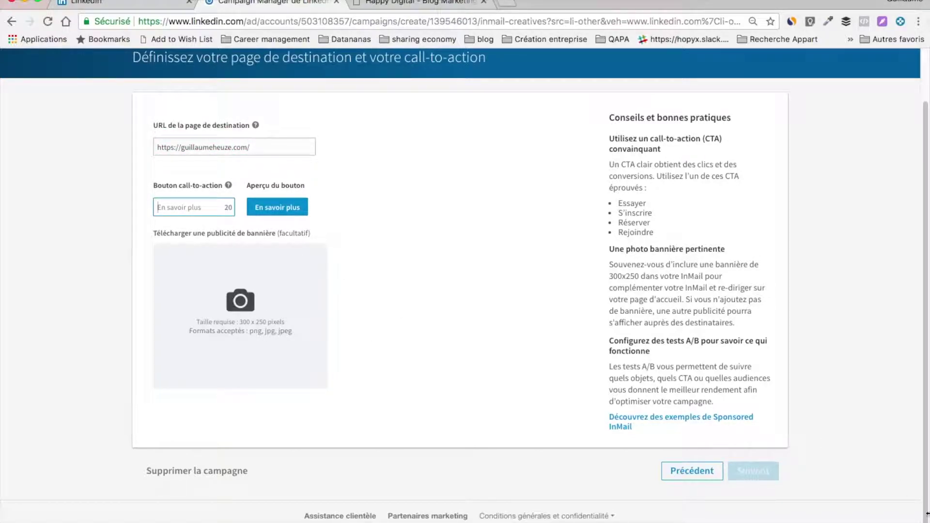
text(En savoir plus)
click(389, 260)
click(754, 477)
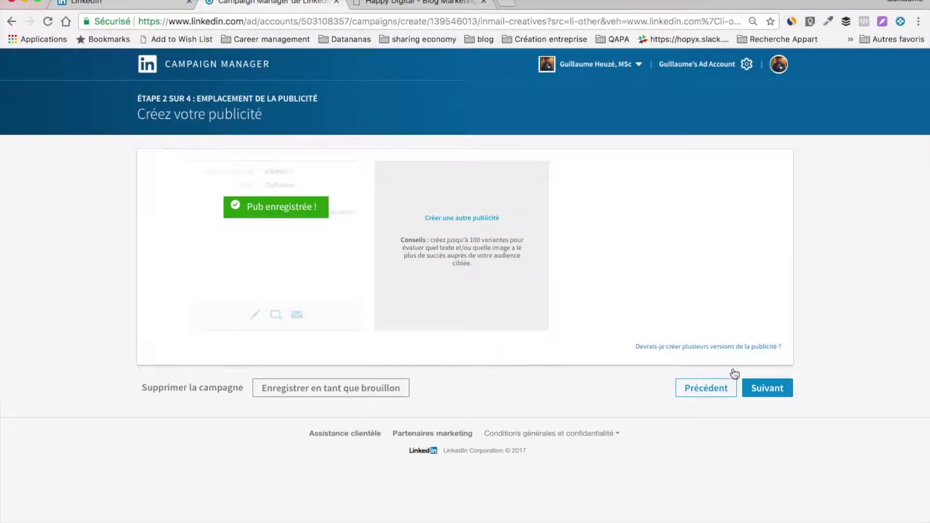
Step: Continue to the audience stage, review the targeting criteria, and keep targeting by "l'audience ci-dessous"
click(769, 389)
scroll(443, 246, down, 2)
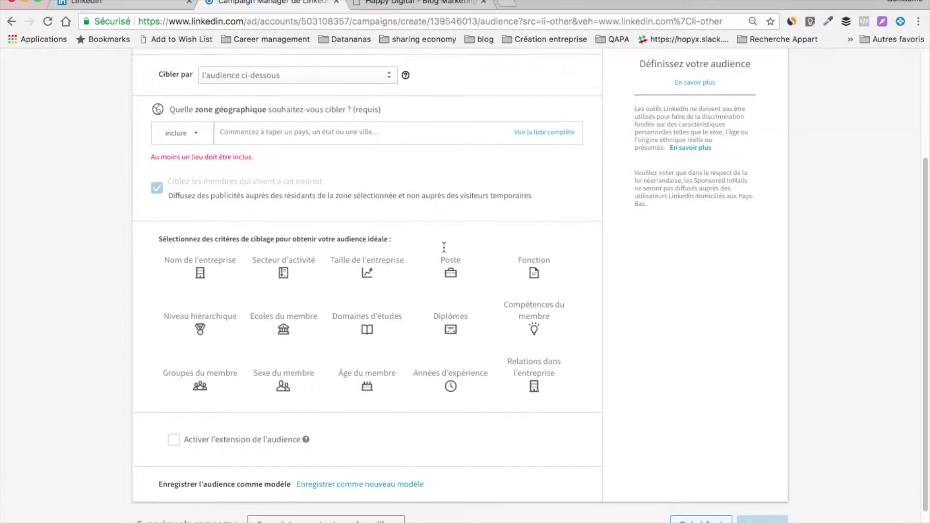
scroll(443, 246, up, 5)
click(334, 228)
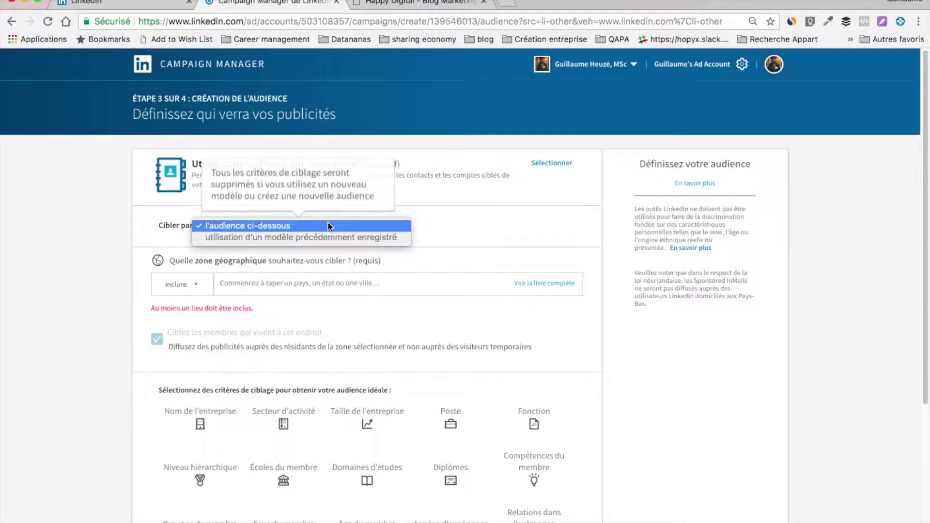
click(327, 223)
Step: Include "Région de Montréal, Canada" as the geographic area of the campaign audience
click(279, 281)
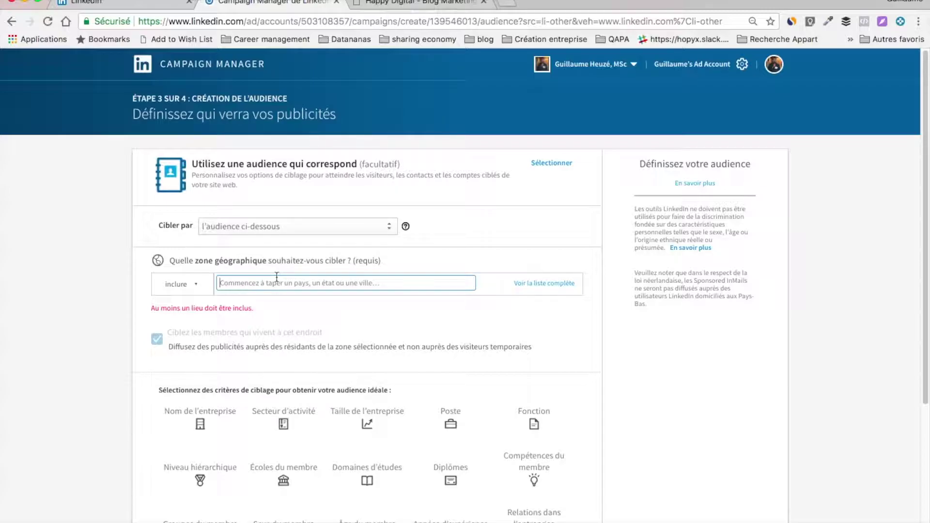
text(Mon)
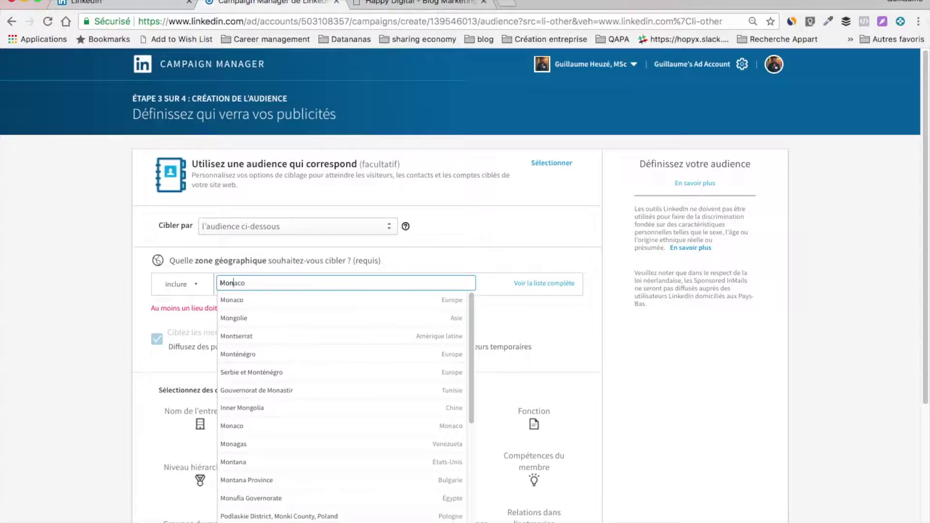
text(tre)
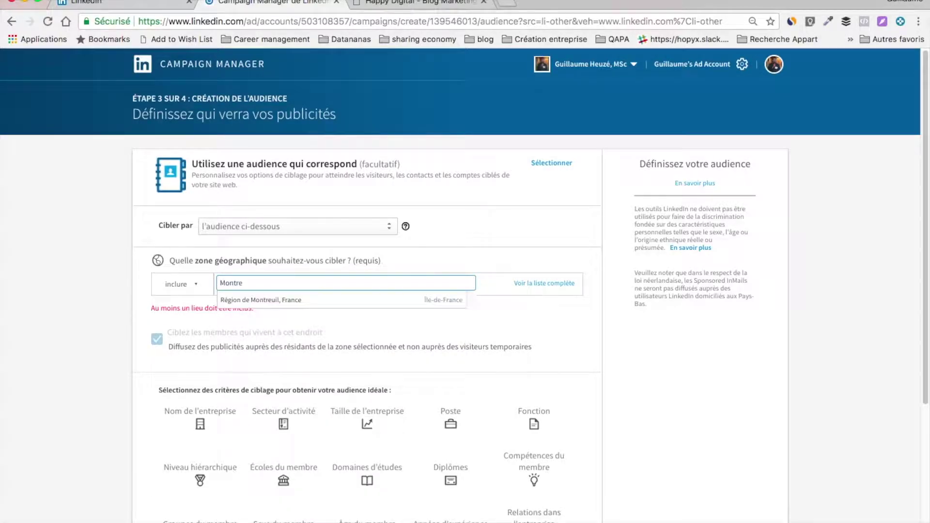
key(BackSpace)
text(é)
click(286, 299)
Step: Add an industry criterion and include "Logiciels informatiques" from the "Haute technologie" category
scroll(336, 358, down, 5)
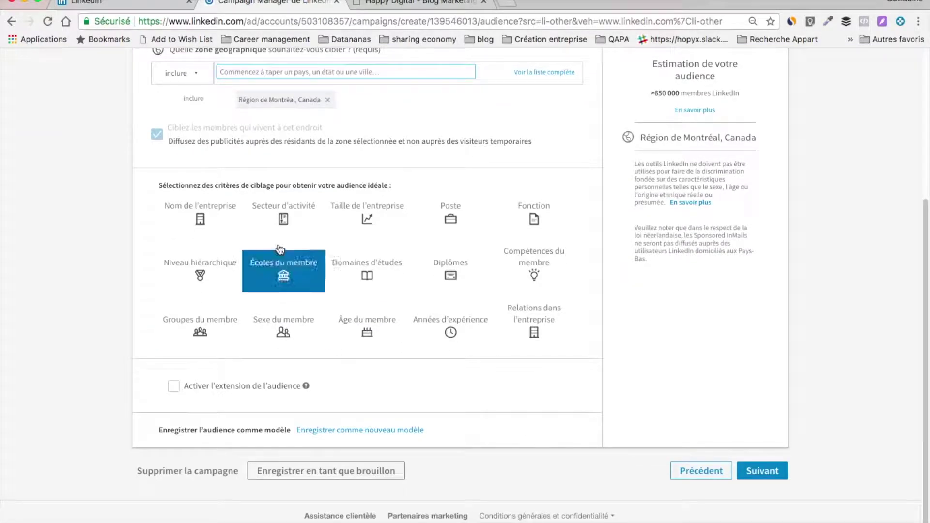
click(309, 222)
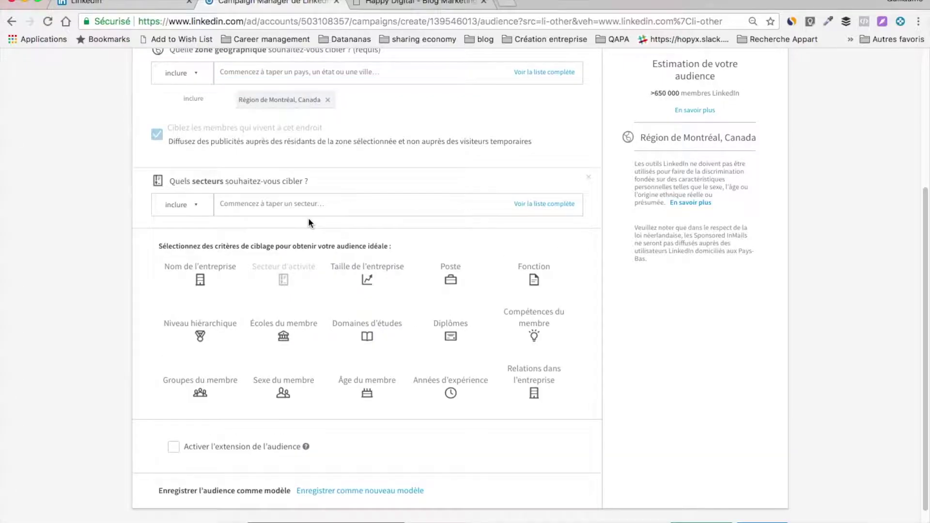
click(294, 212)
click(544, 203)
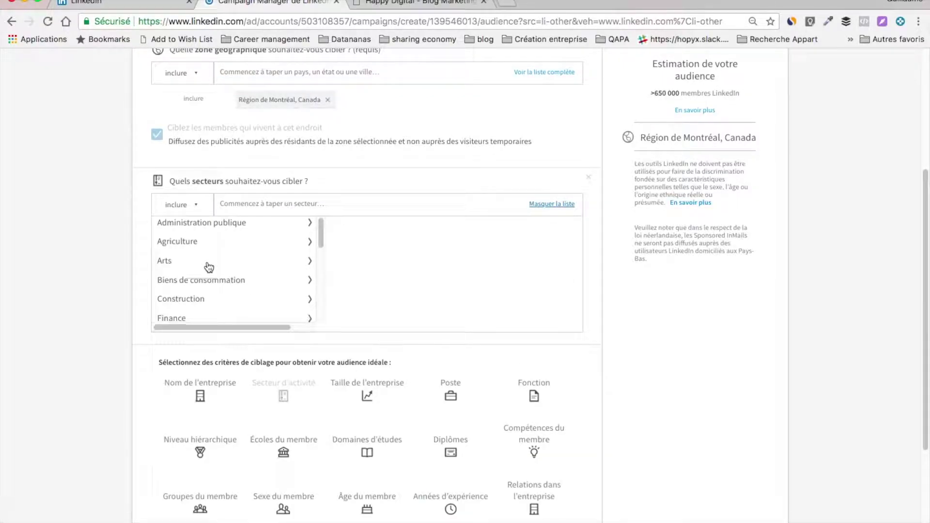
scroll(209, 266, down, 3)
click(208, 255)
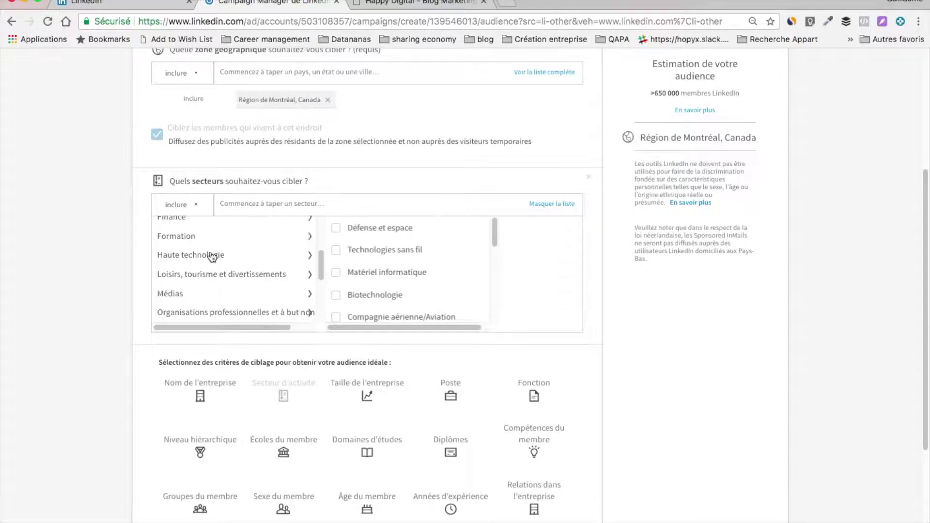
scroll(374, 285, down, 4)
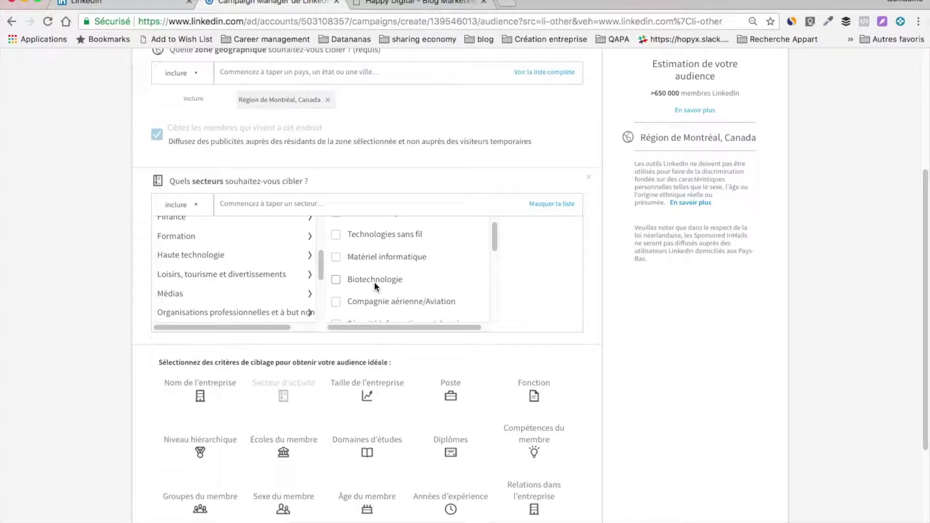
click(358, 271)
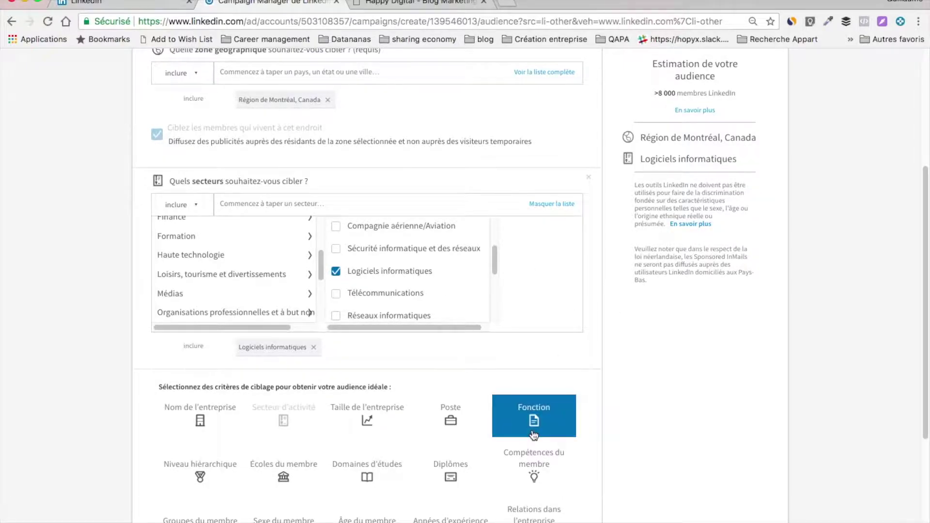
Step: Try adding a job function criterion that includes Marketing, and clear that selection
scroll(531, 429, down, 3)
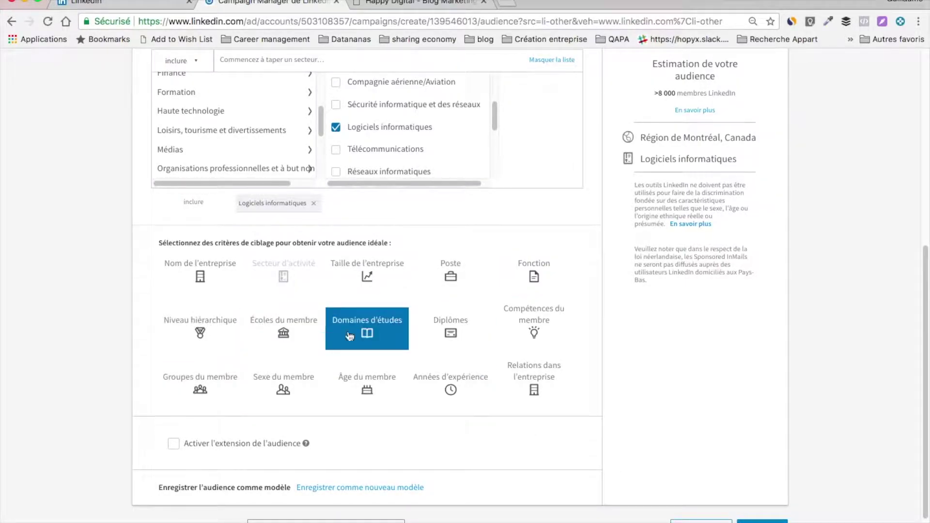
click(523, 277)
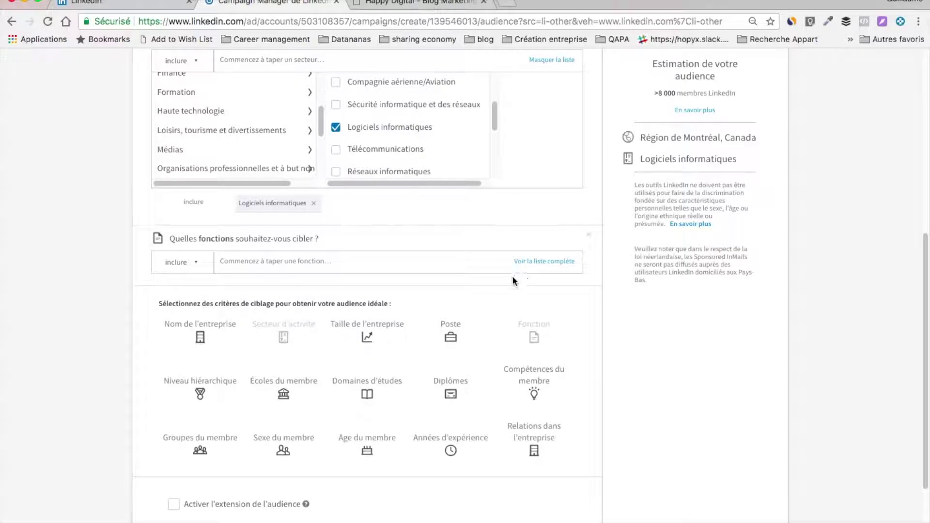
click(565, 262)
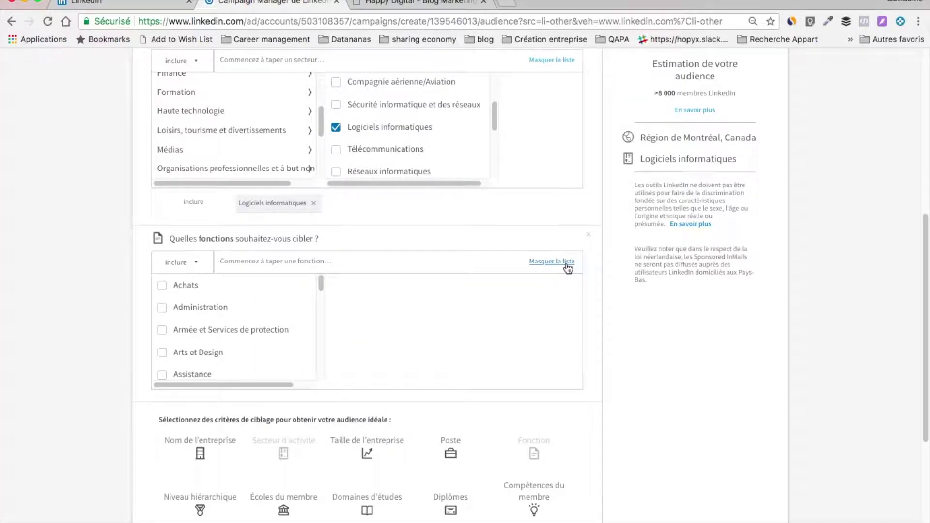
scroll(273, 310, down, 5)
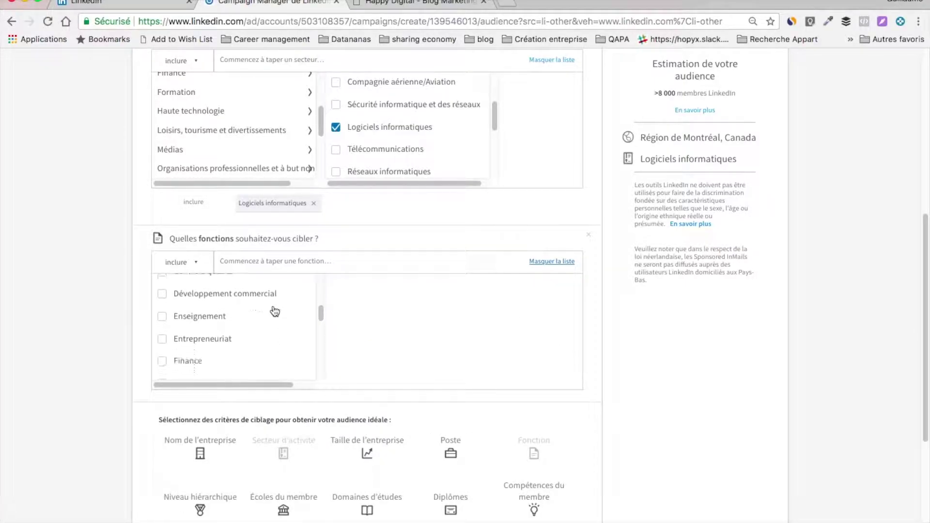
scroll(275, 311, down, 3)
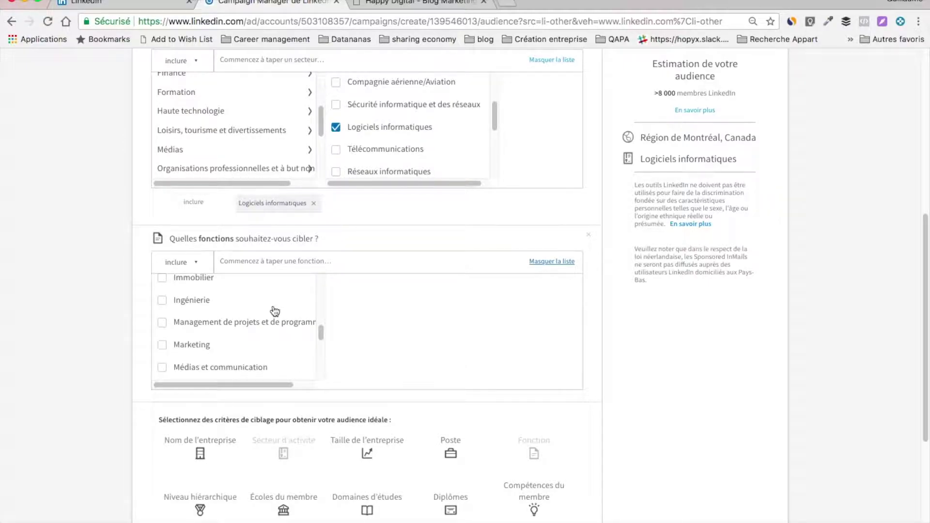
click(162, 303)
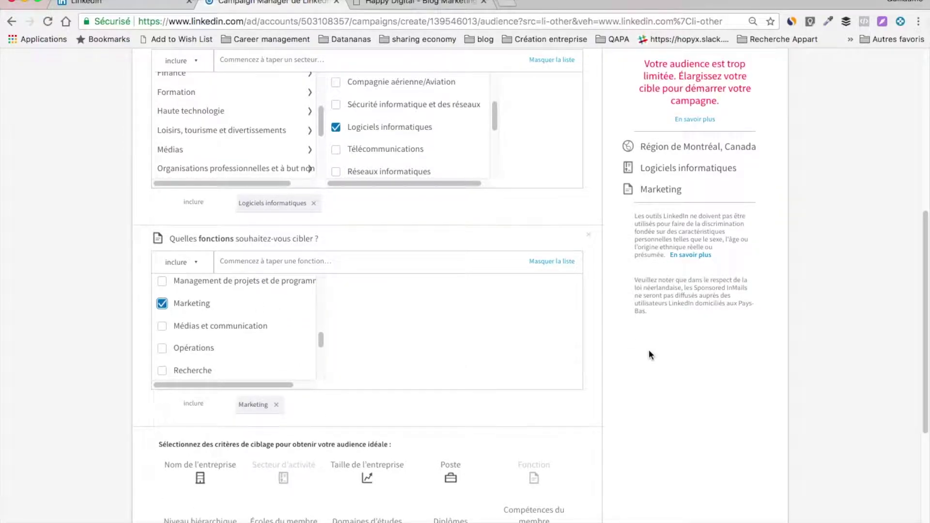
scroll(730, 143, up, 2)
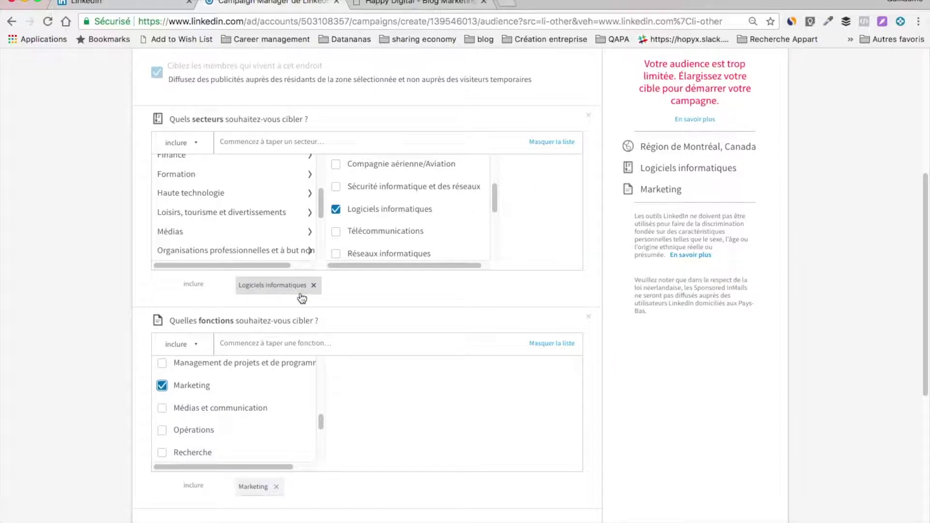
click(166, 387)
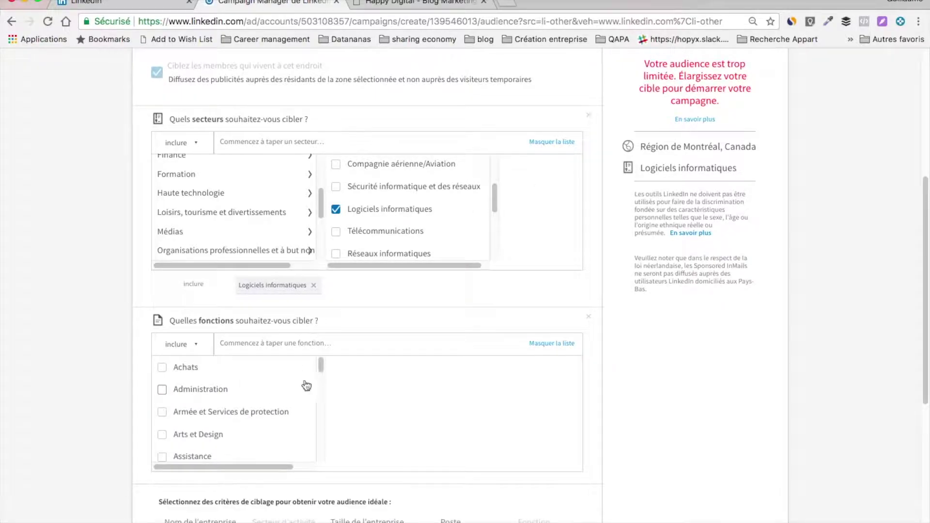
Step: Open the job title criterion and examine its exclusion field and "poste actuel" targeting option
scroll(561, 479, down, 6)
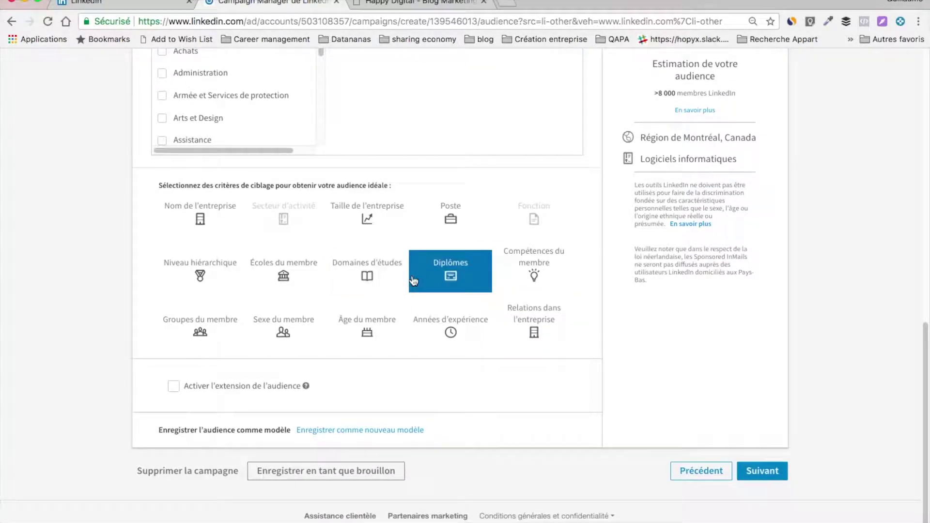
click(448, 213)
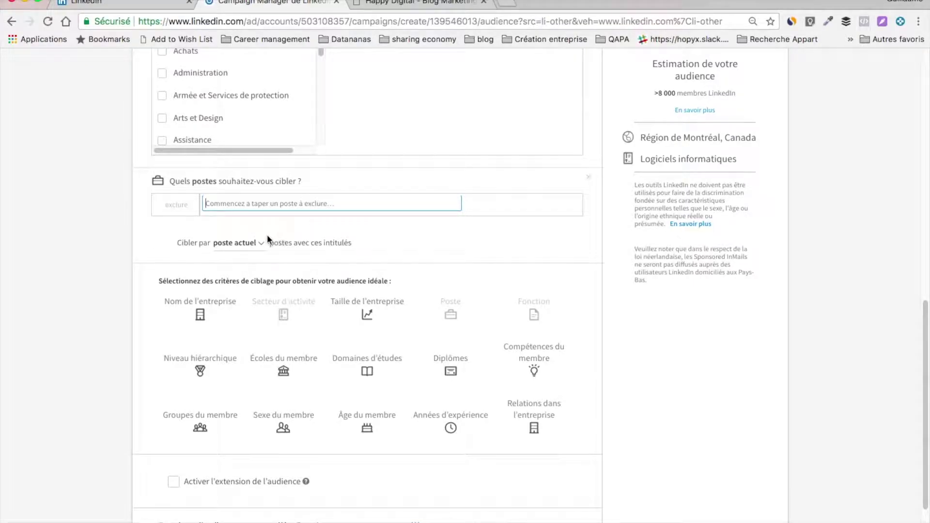
click(257, 244)
click(258, 244)
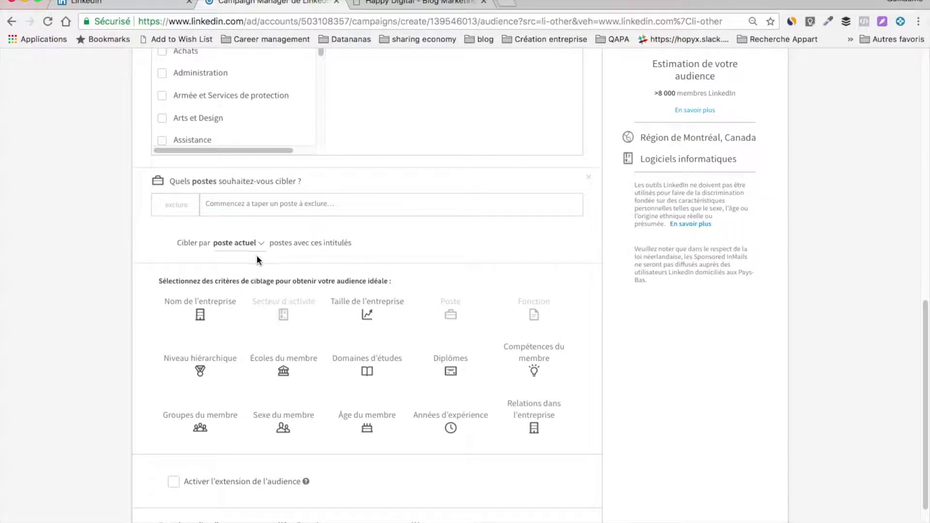
click(279, 202)
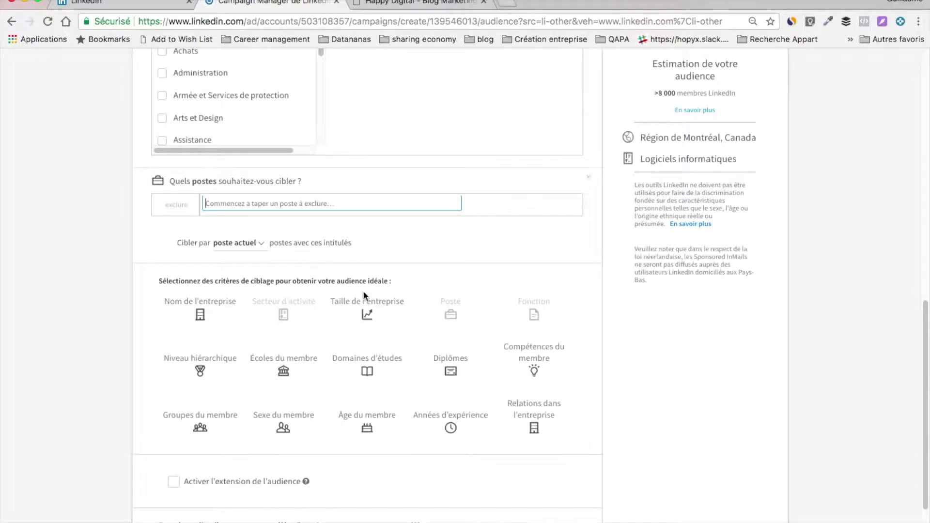
Step: Add a seniority criterion that includes the levels "Cadre supérieur", "Directeur" and "VP"
click(200, 366)
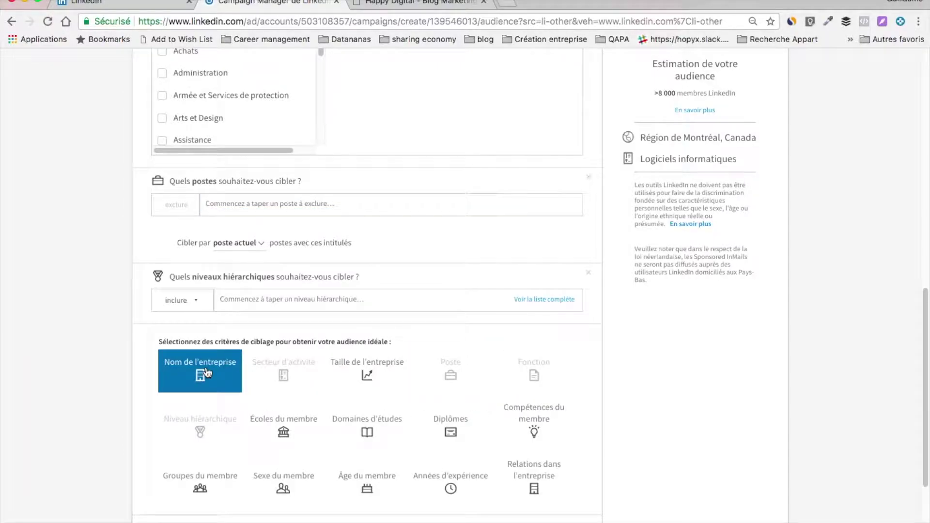
click(315, 299)
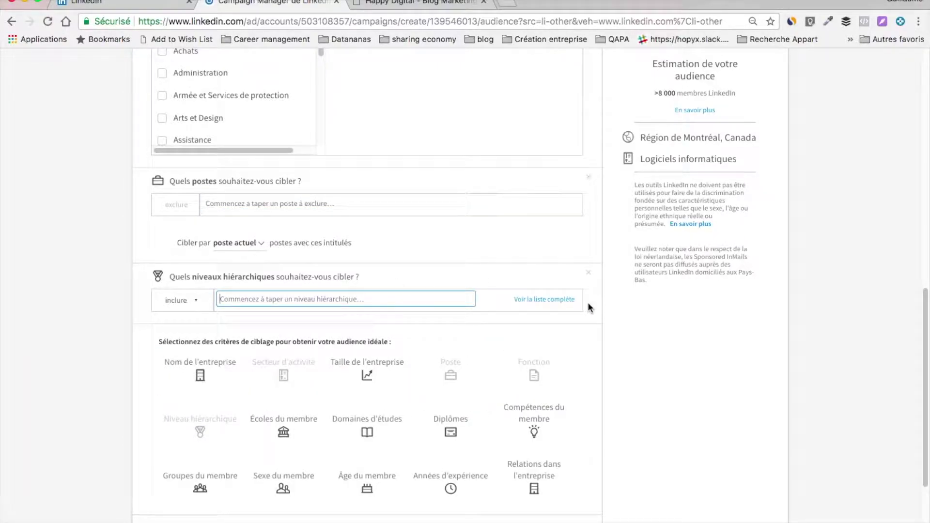
click(552, 300)
scroll(201, 385, down, 1)
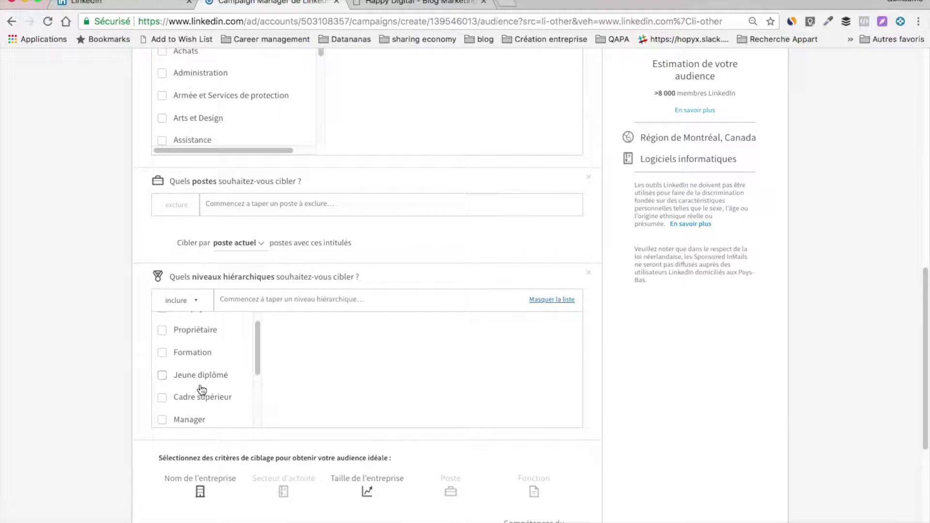
scroll(202, 370, down, 2)
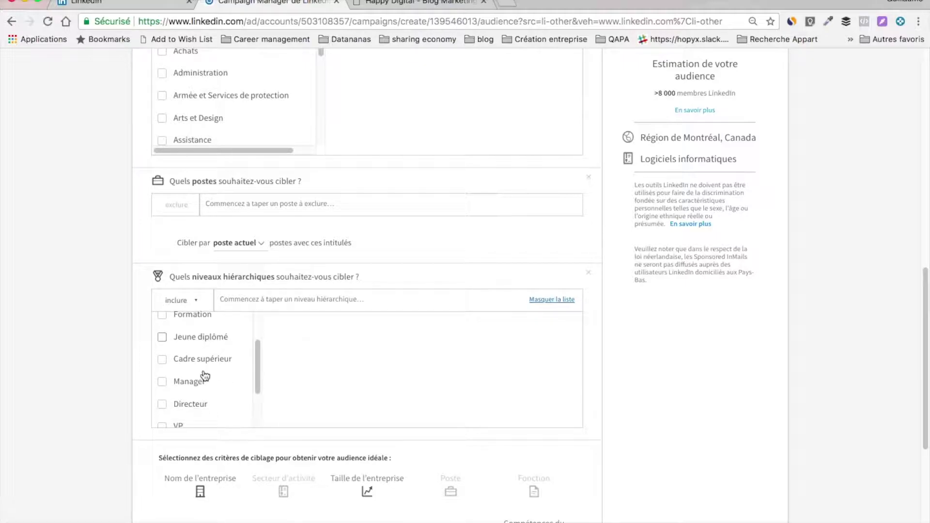
click(163, 360)
click(162, 404)
scroll(164, 402, down, 1)
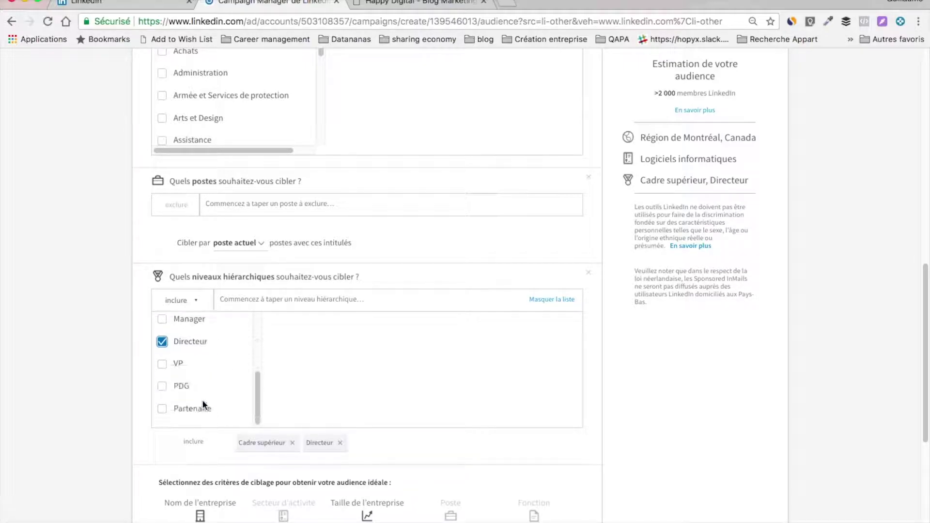
click(164, 363)
Step: Review the chosen targeting criteria and continue to the campaign's budget stage
scroll(589, 331, up, 3)
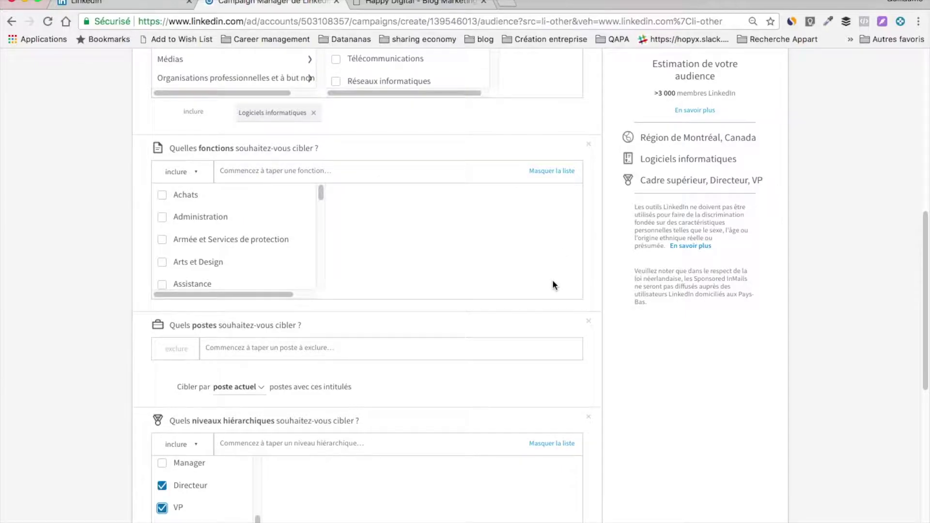
scroll(553, 284, down, 9)
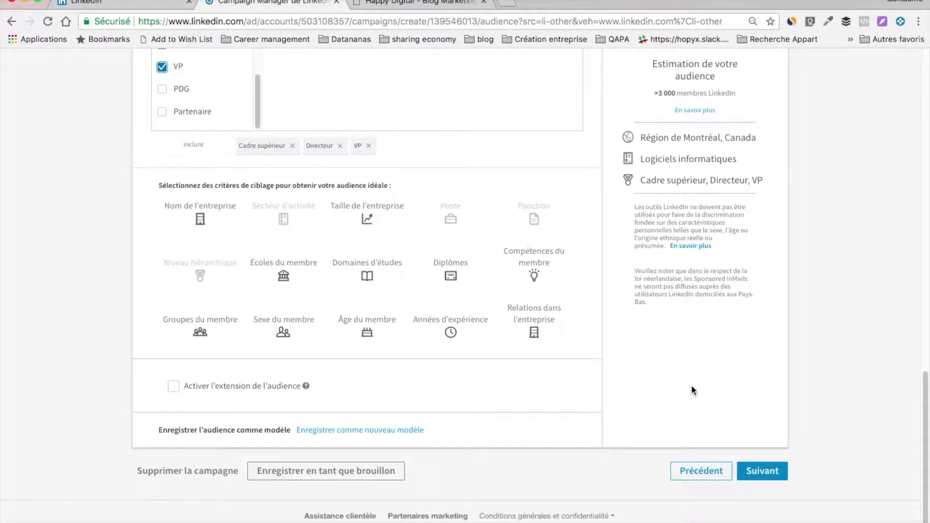
click(760, 472)
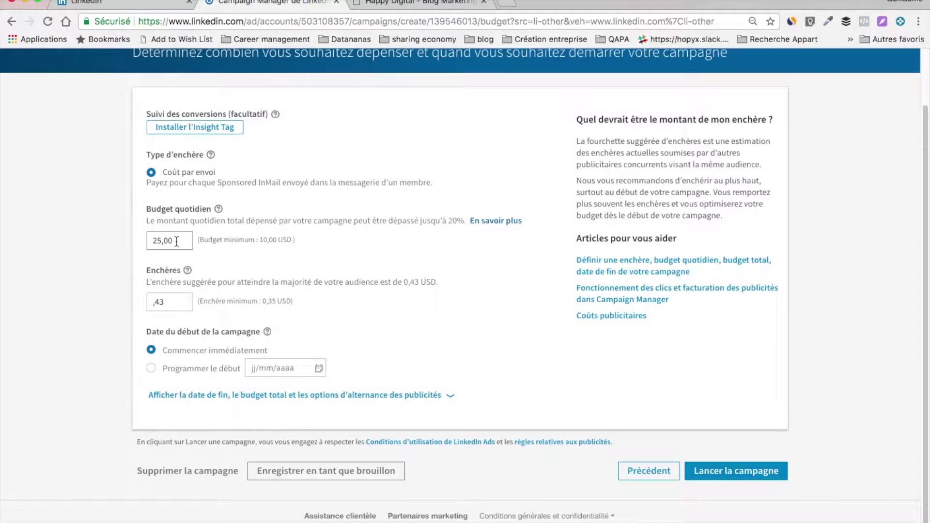
Step: Set the bid to 0,51 USD per send and the daily budget to 15 USD
click(173, 302)
key(BackSpace)
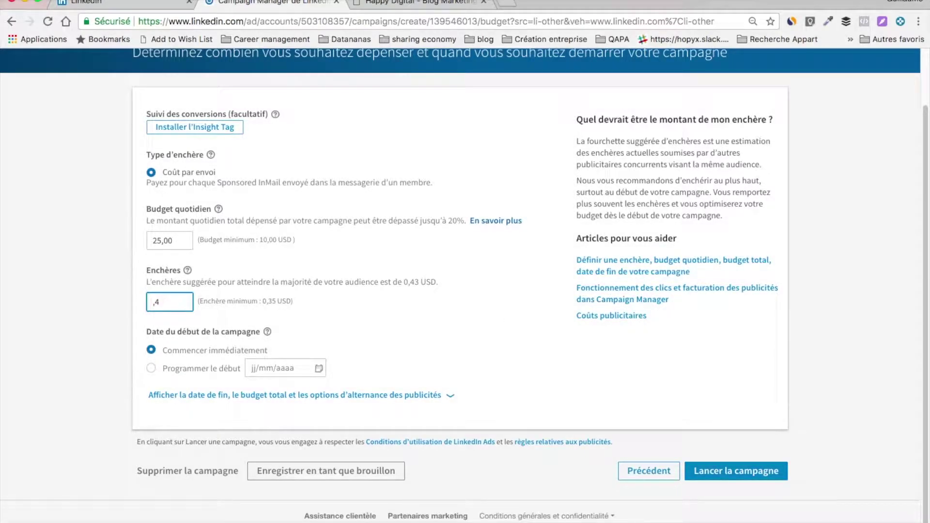
key(BackSpace)
text(50)
key(BackSpace)
text(1)
drag(183, 239, 140, 240)
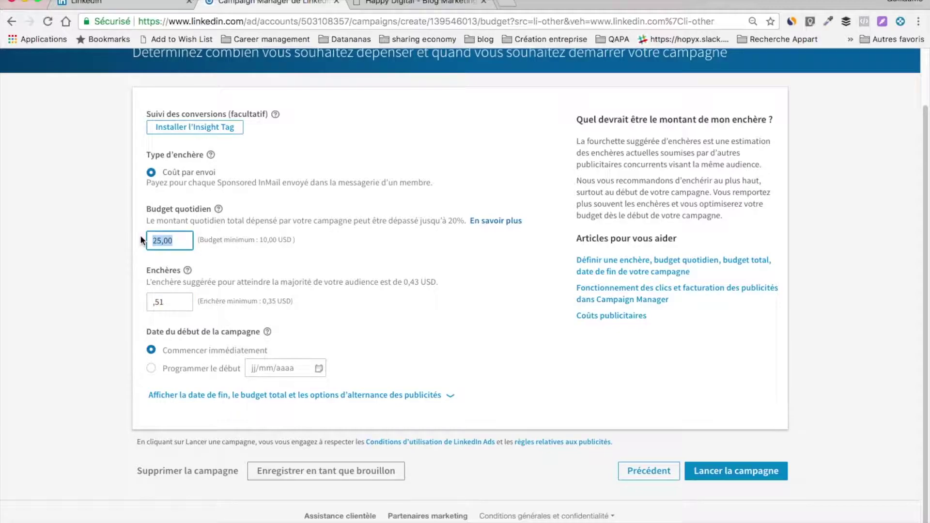
text(15)
click(260, 272)
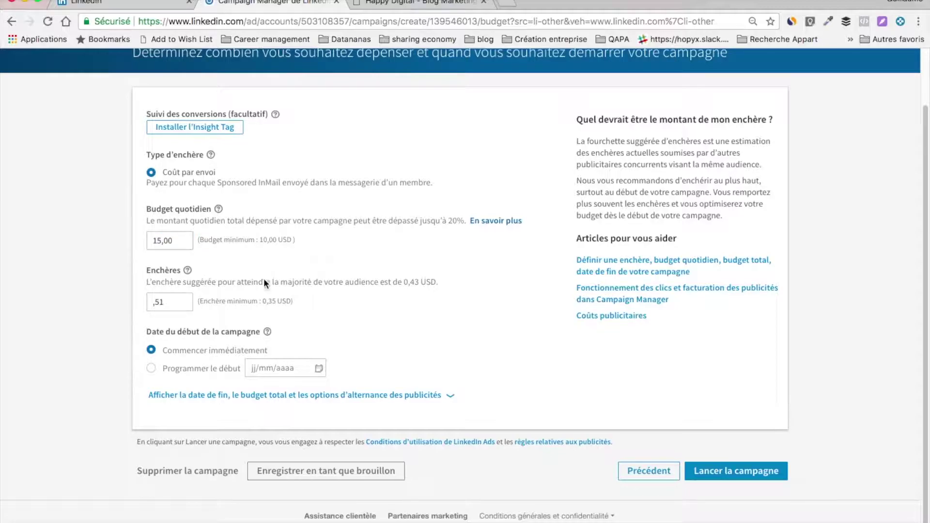
Step: Try scheduling the campaign's start date, and return to the immediate start option
click(151, 368)
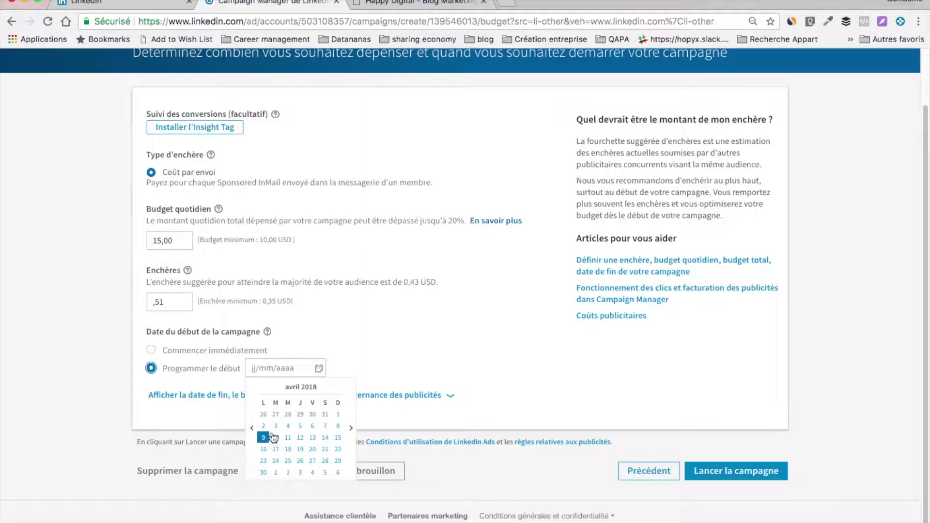
click(370, 351)
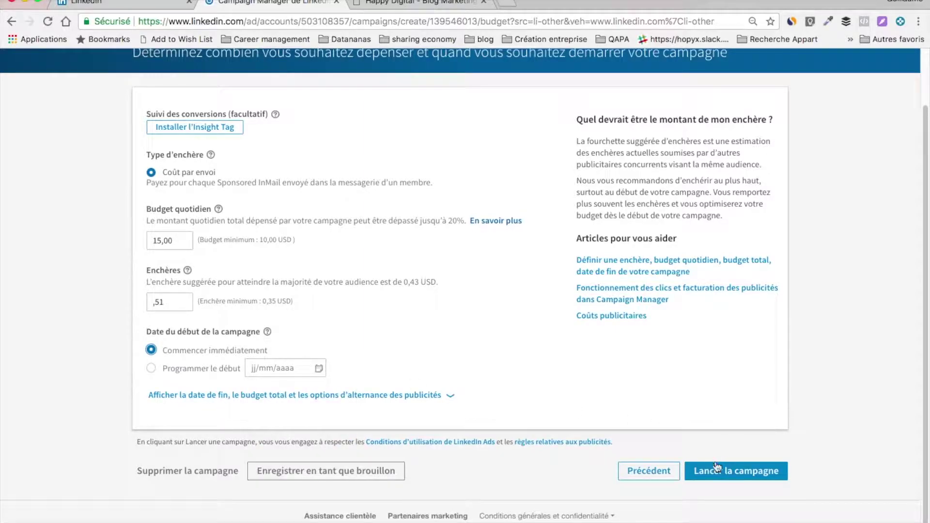
scroll(607, 241, up, 2)
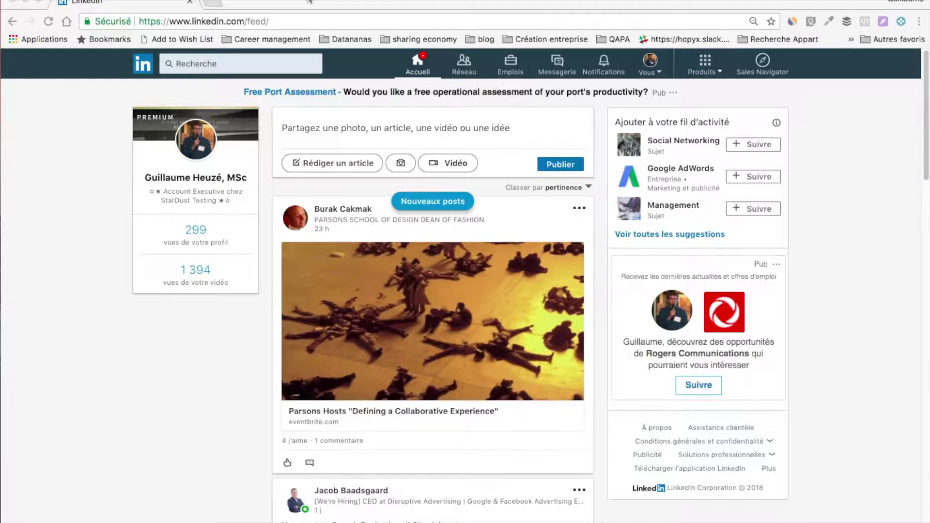
Step: Open the Prospect.io website in a new browser tab
click(265, 3)
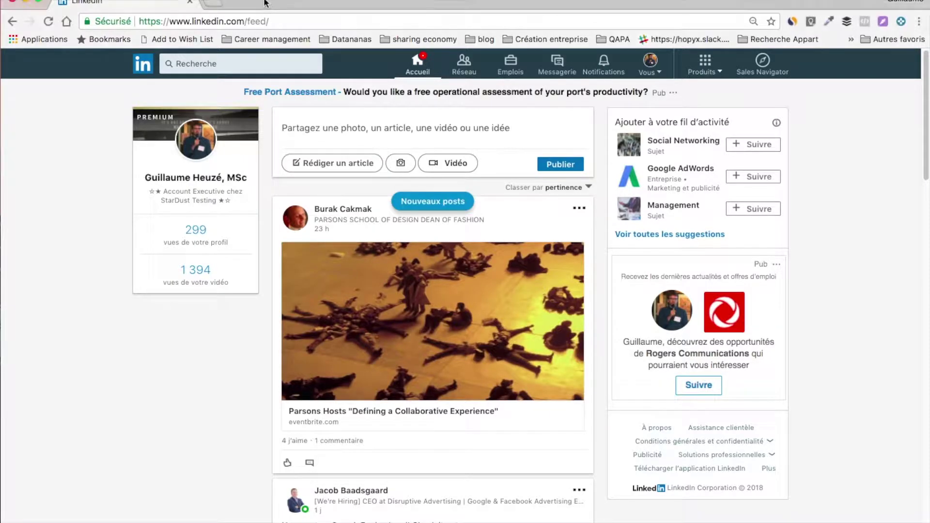
click(215, 6)
text(prosp)
key(Return)
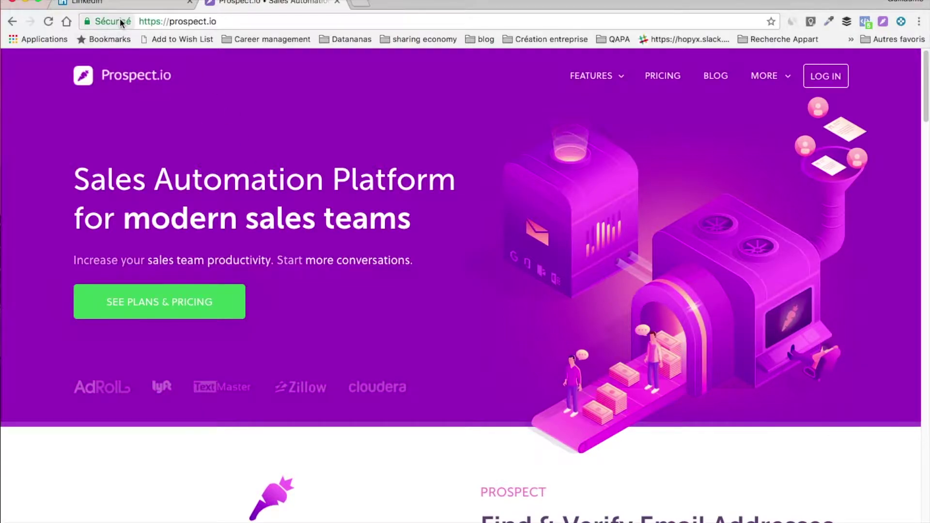
Step: Return to the LinkedIn feed and open the profile of the first post's author
click(117, 4)
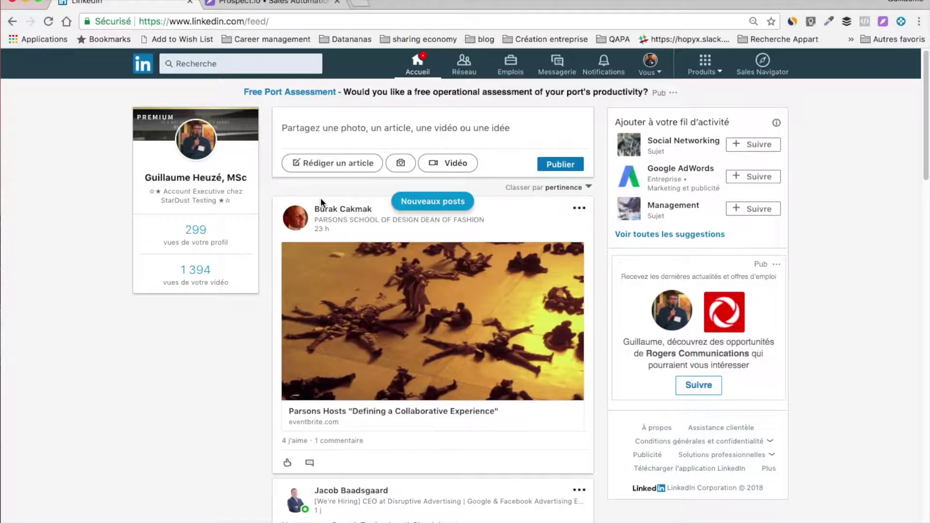
mouse_move(338, 216)
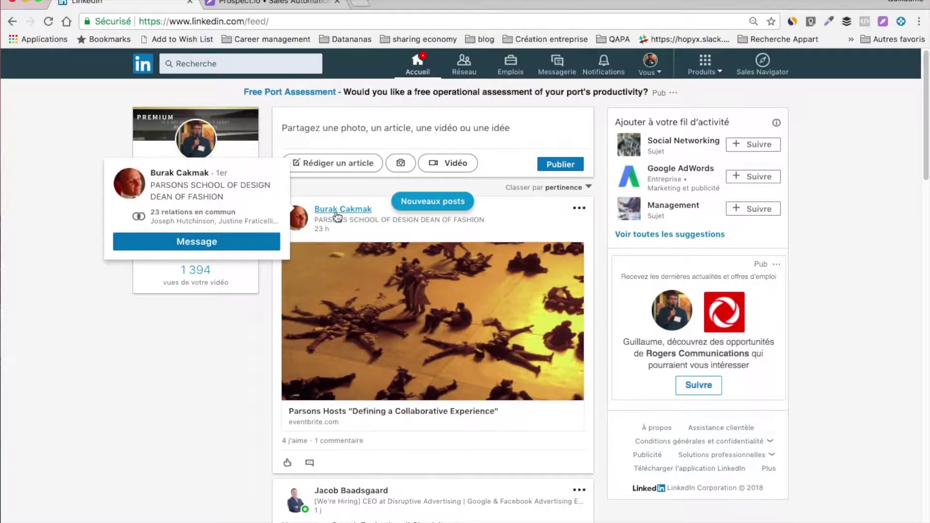
click(338, 215)
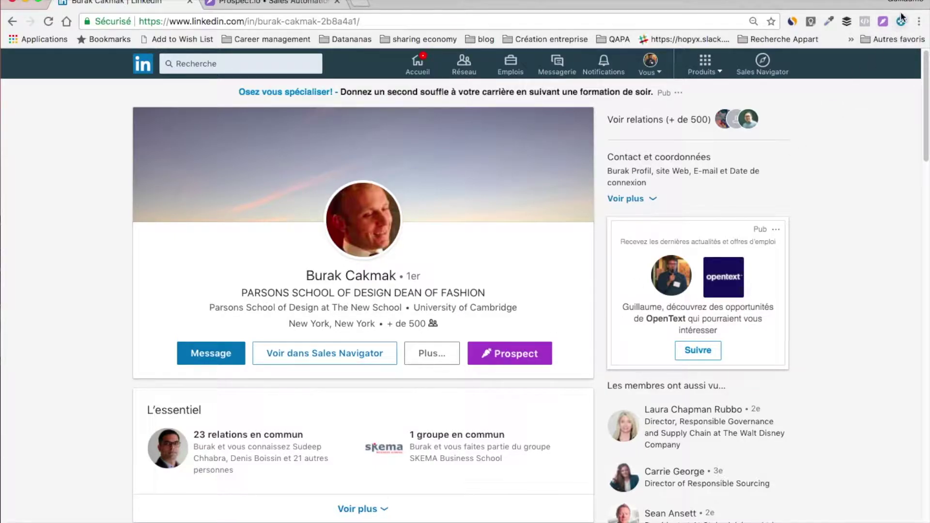
Step: Look up the member's e-mail address with the Prospect extension, select the address found, and close the lookup window
click(498, 366)
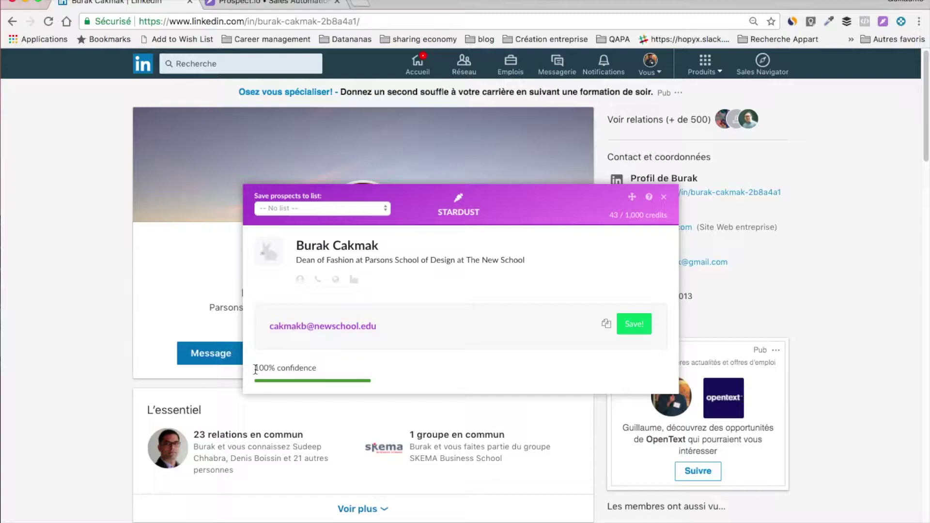
triple_click(314, 323)
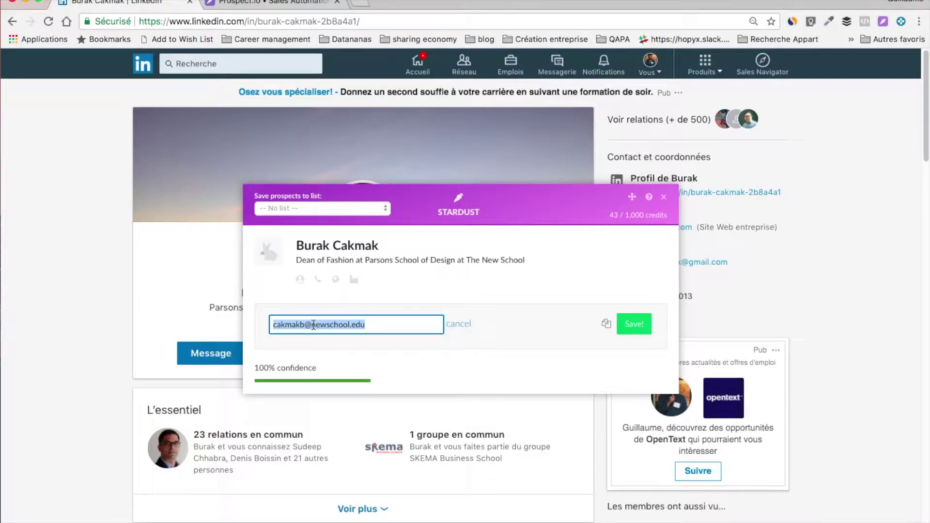
click(625, 329)
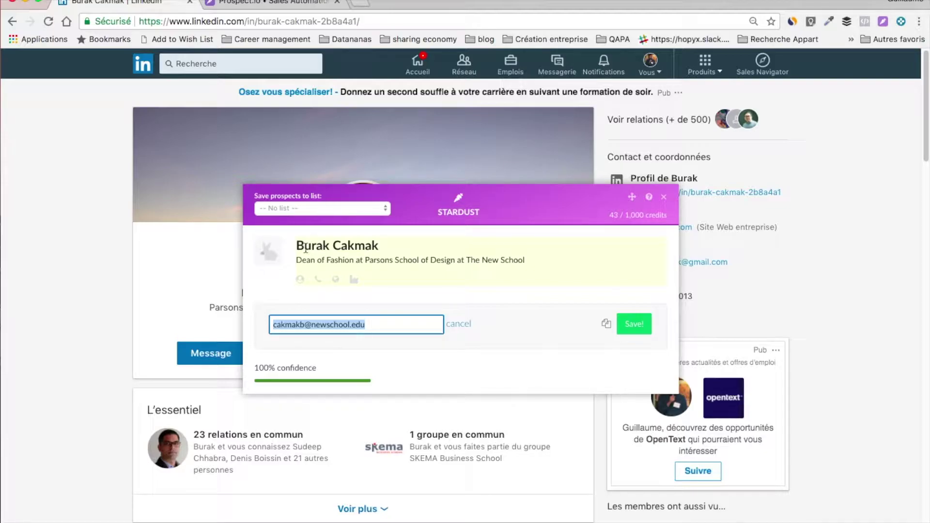
click(664, 197)
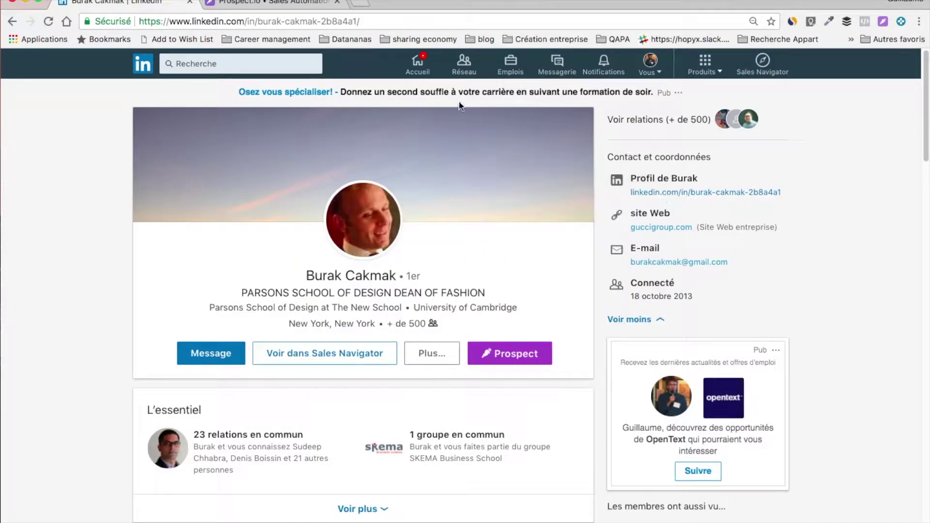
Step: Check Prospect.io's monthly pricing for fewer than 2,000 credits
click(250, 4)
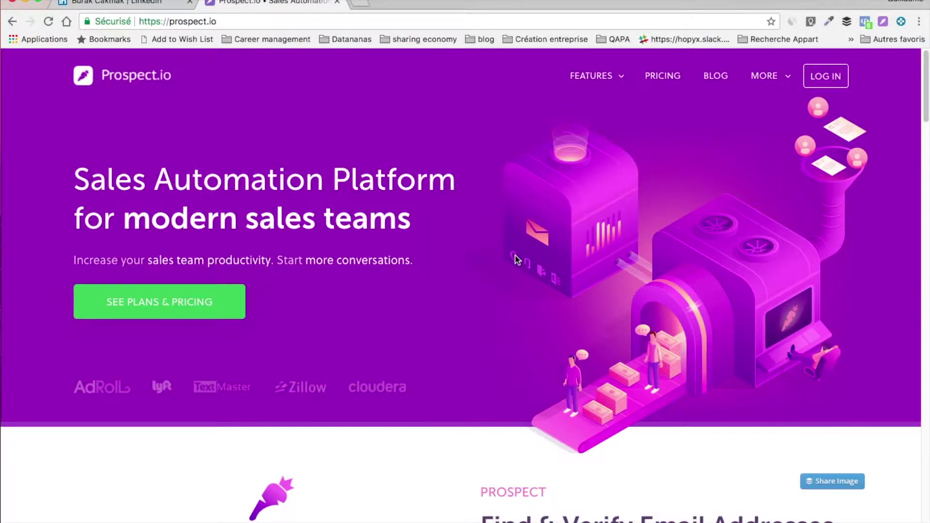
scroll(518, 260, down, 1)
scroll(517, 260, up, 1)
click(677, 80)
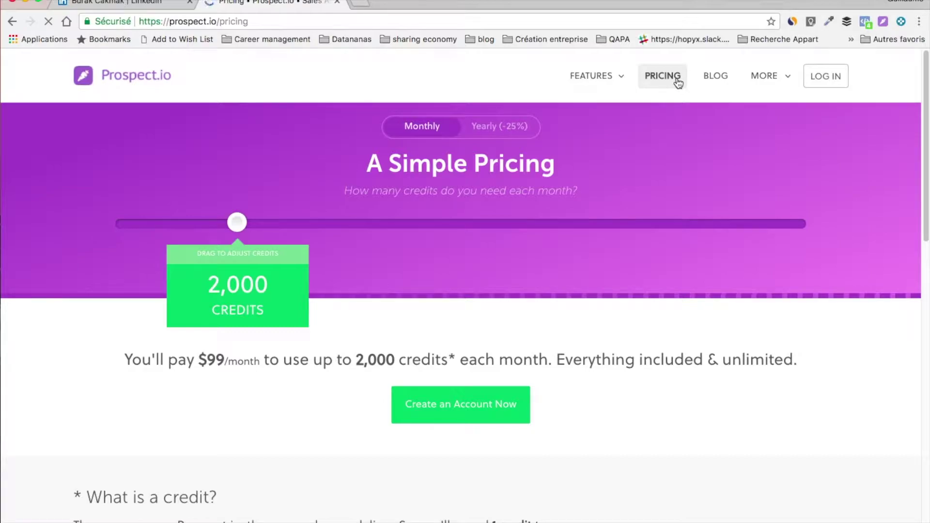
drag(237, 221, 164, 219)
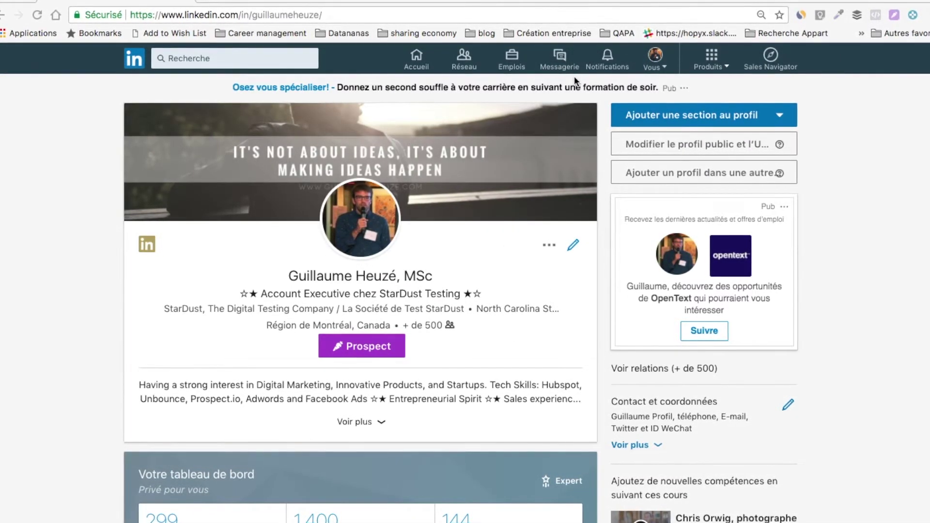
Step: Open the LinkedIn account's "Confidentialité" settings and expand the "Télécharger vos données" option
click(656, 62)
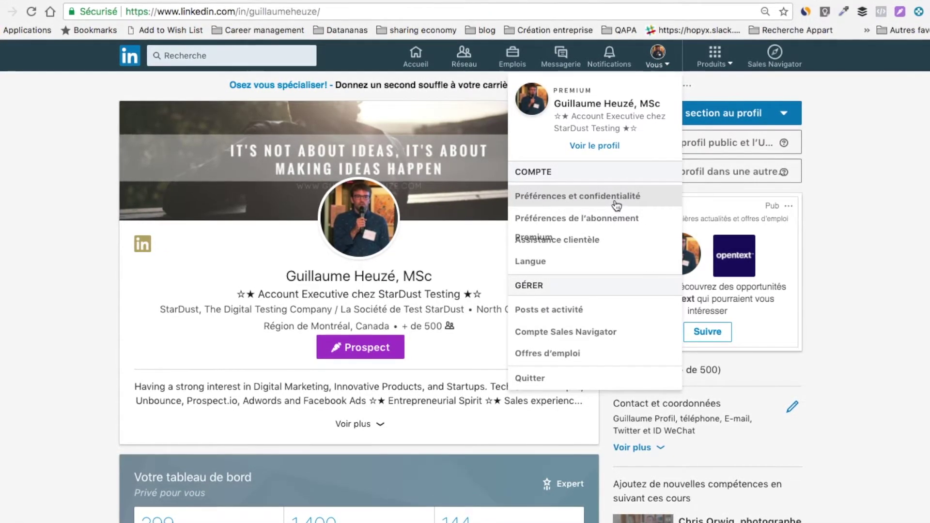
click(589, 207)
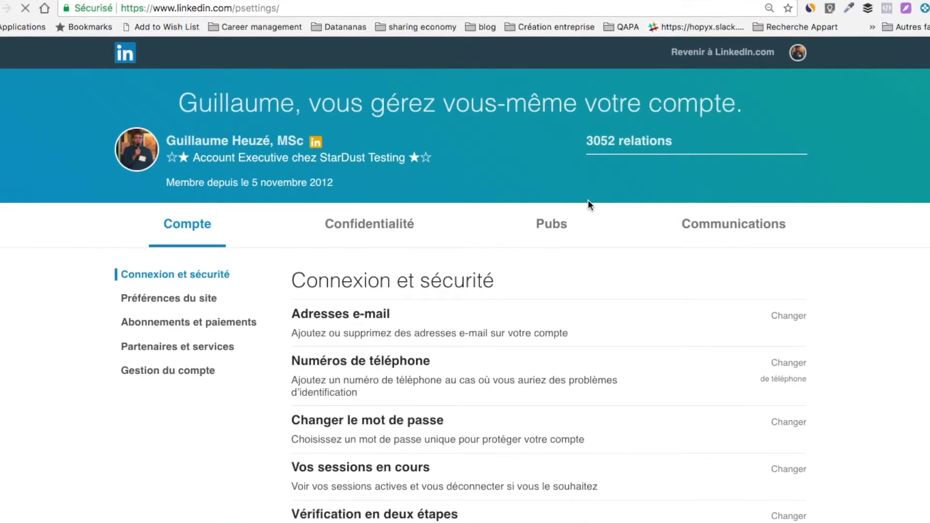
click(370, 227)
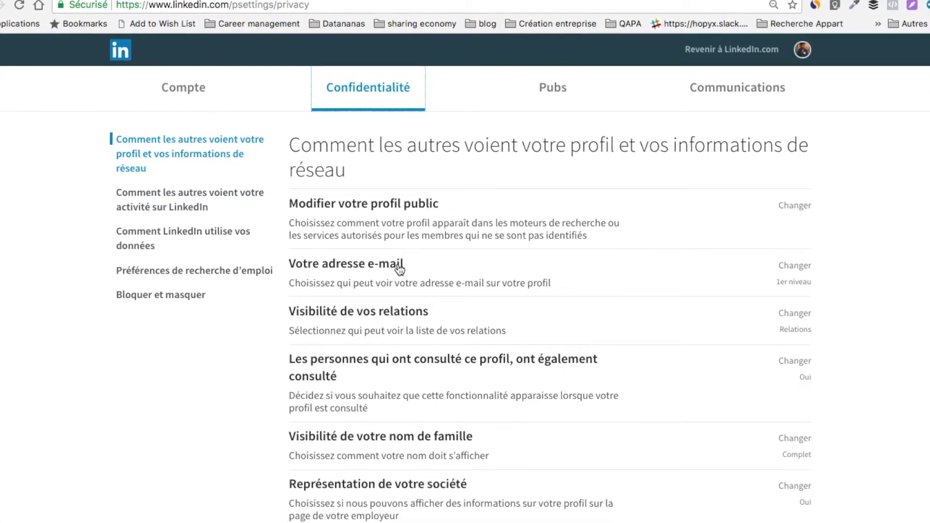
scroll(390, 266, down, 10)
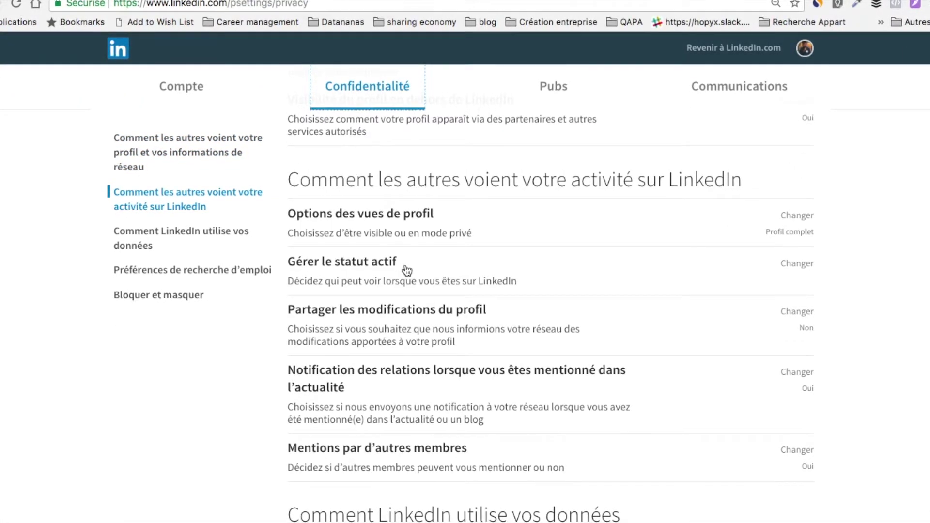
scroll(402, 266, down, 5)
scroll(407, 248, up, 2)
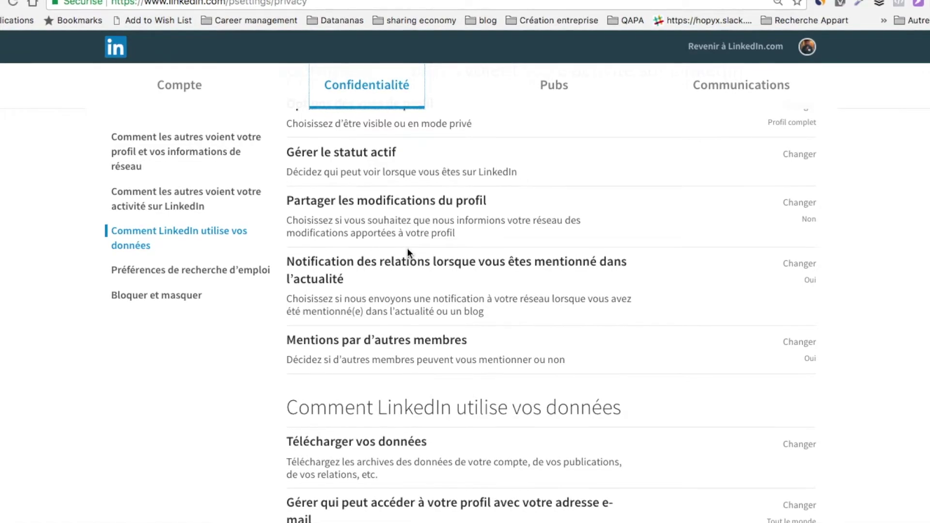
scroll(408, 259, down, 6)
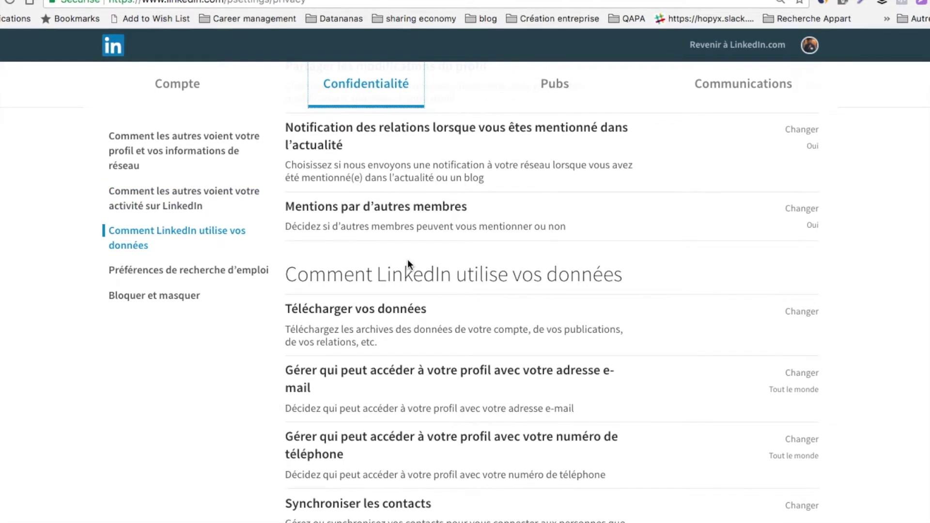
click(406, 316)
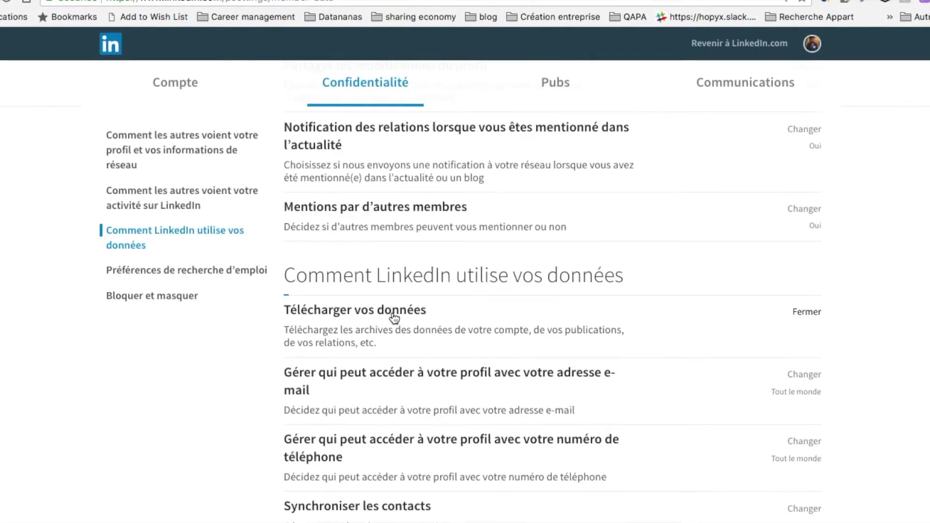
Step: Choose "Mes relations" as the only data file to include in the LinkedIn archive
scroll(528, 368, down, 4)
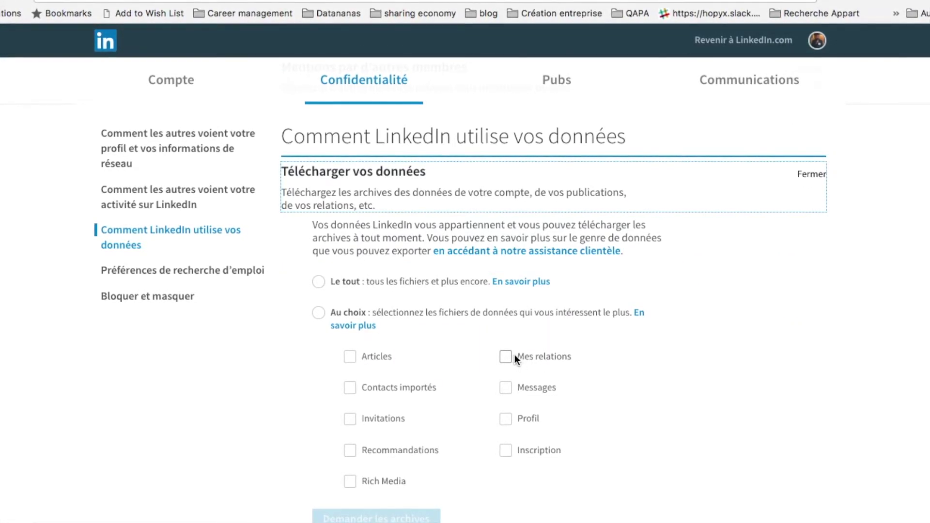
click(514, 355)
scroll(497, 379, down, 3)
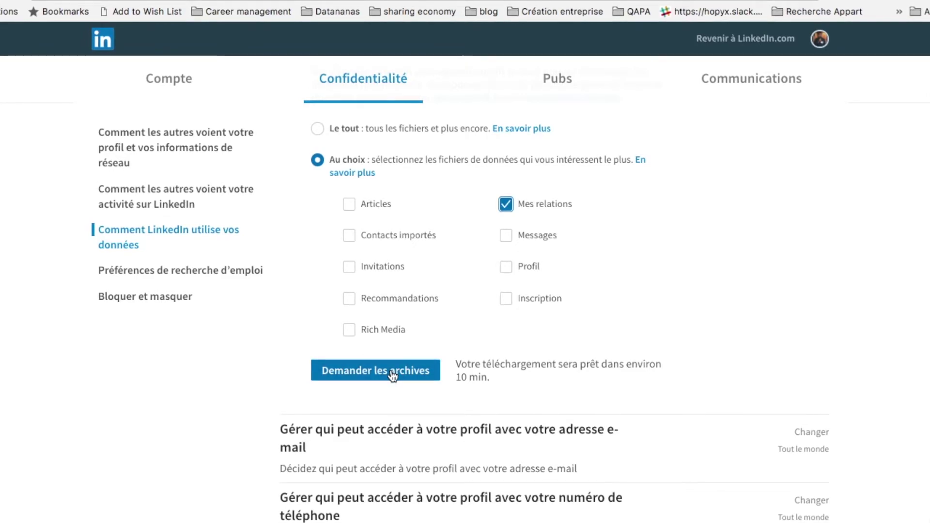